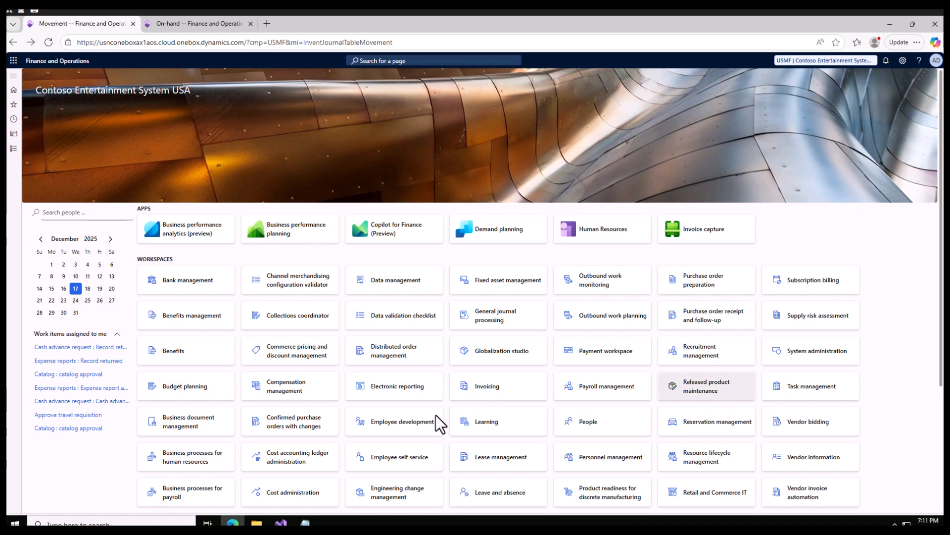
Open Notepad and write USMF on the first line.
{"action": "left_click", "coordinate": [305, 522]}
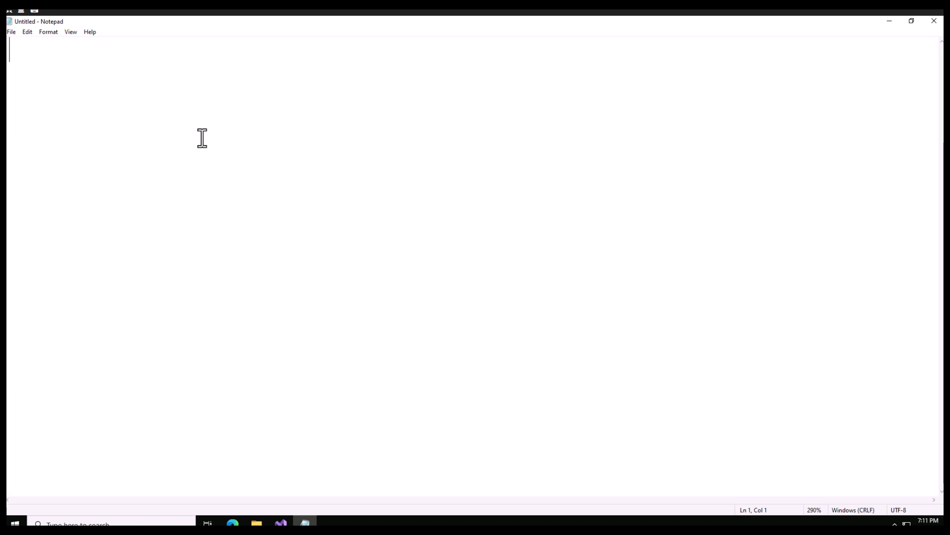
{"action": "type", "text": "USMF"}
{"action": "key", "text": "Return"}
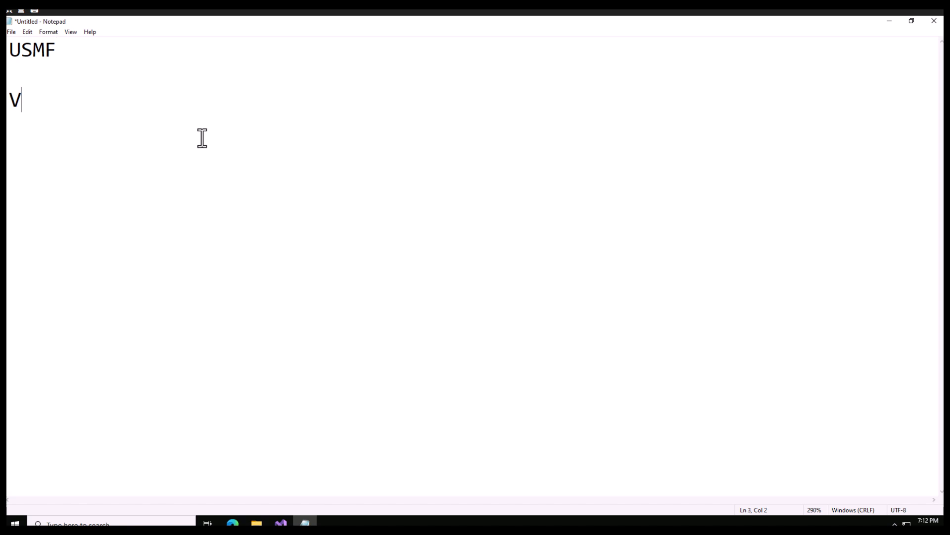
Write V 1000 on the third line of the notes.
{"action": "type", "text": "V!"}
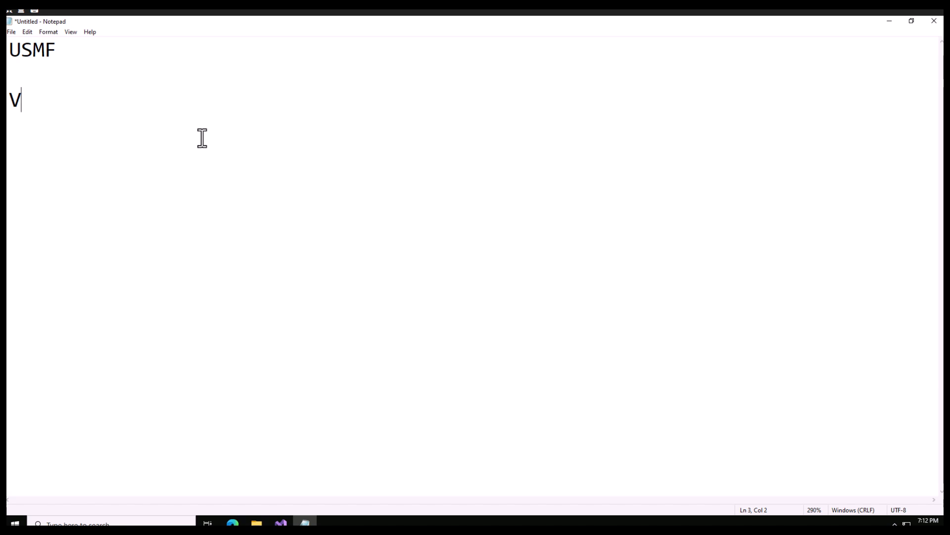
{"action": "key", "text": "shift+Up"}
{"action": "key", "text": "shift+Right"}
{"action": "type", "text": "!)"}
{"action": "key", "text": "BackSpace"}
{"action": "type", "text": "000"}
{"action": "left_click_drag", "start_coordinate": [83, 101], "coordinate": [34, 97]}
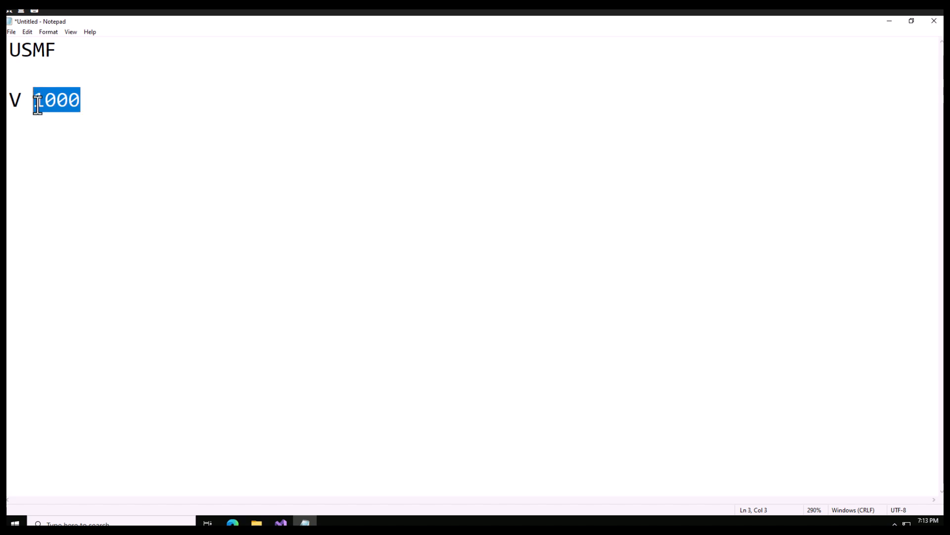
Append 100 to the USMF line.
{"action": "left_click", "coordinate": [89, 101]}
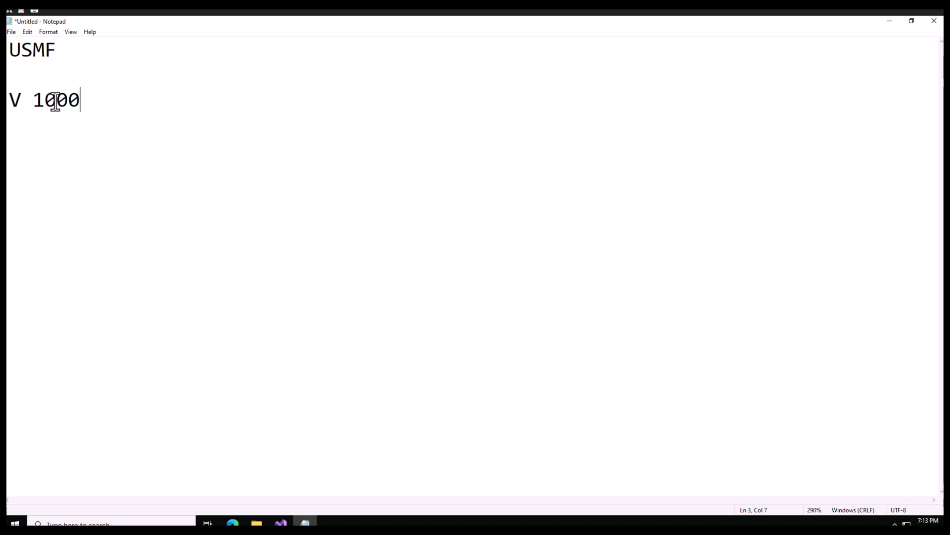
{"action": "left_click", "coordinate": [47, 103], "text": "shift"}
{"action": "left_click", "coordinate": [81, 101]}
{"action": "left_click", "coordinate": [69, 53]}
{"action": "type", "text": "100"}
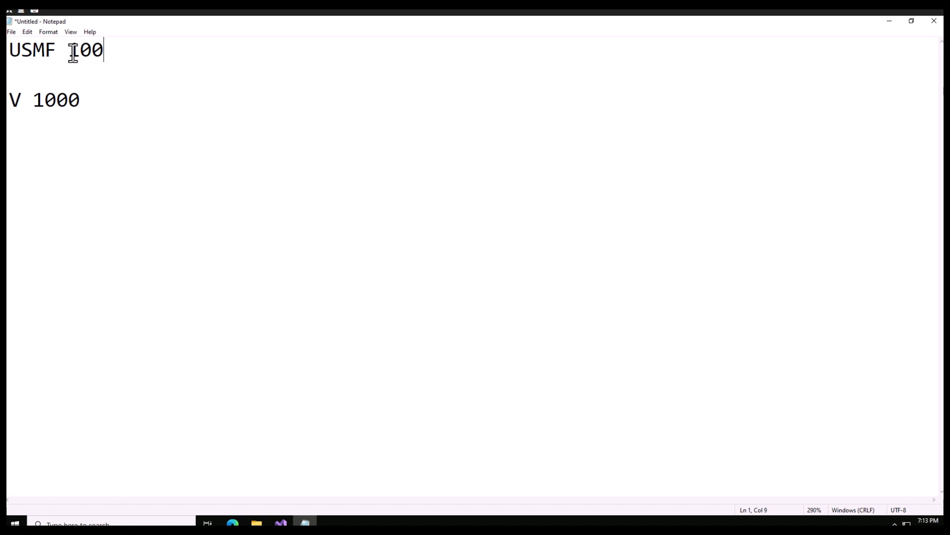
Change the V line's value to 900.
{"action": "left_click_drag", "start_coordinate": [81, 101], "coordinate": [39, 99]}
{"action": "type", "text": "90"}
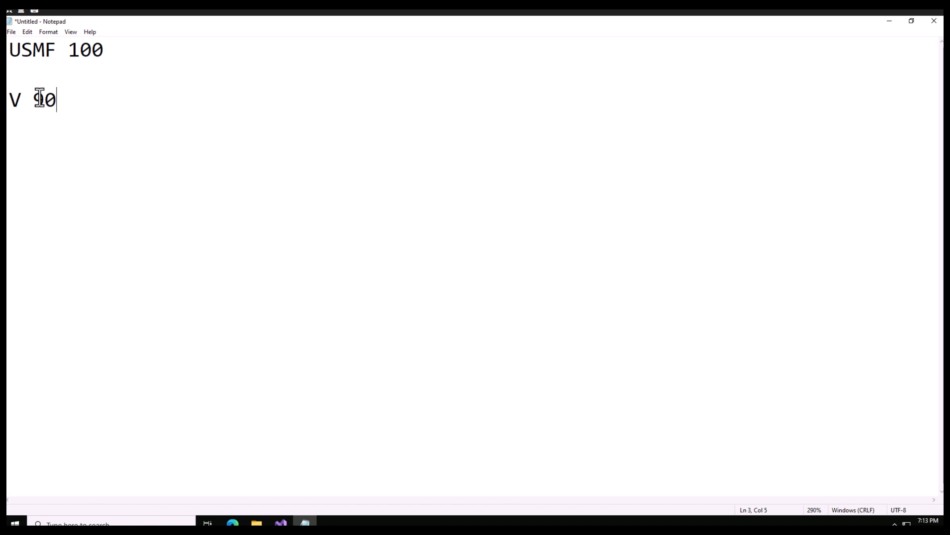
{"action": "type", "text": "0"}
{"action": "mouse_move", "coordinate": [31, 99]}
{"action": "left_mouse_down"}
{"action": "mouse_move", "coordinate": [15, 102]}
{"action": "mouse_move", "coordinate": [49, 102]}
{"action": "mouse_move", "coordinate": [40, 99]}
{"action": "left_mouse_up"}
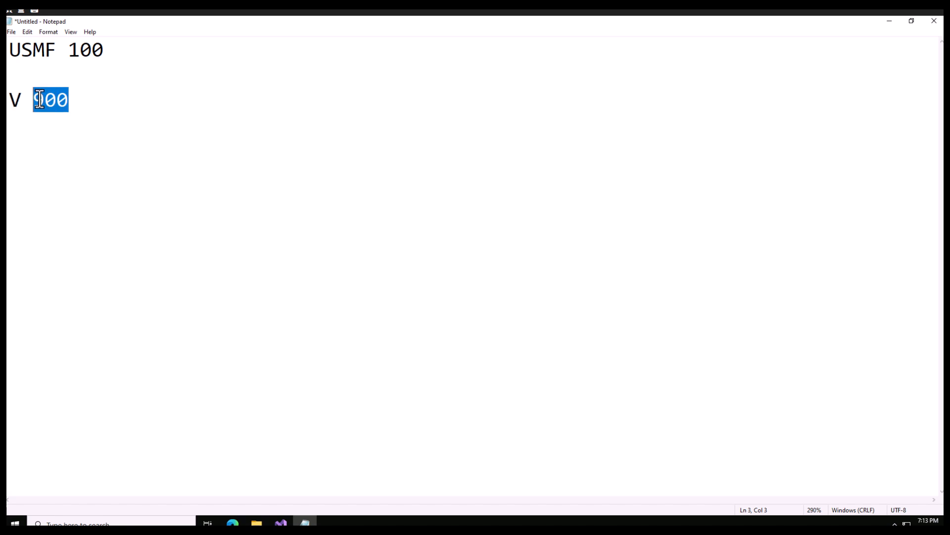
Review the notes by highlighting the USMF 100 and V 900 entries in turn.
{"action": "double_click", "coordinate": [84, 49]}
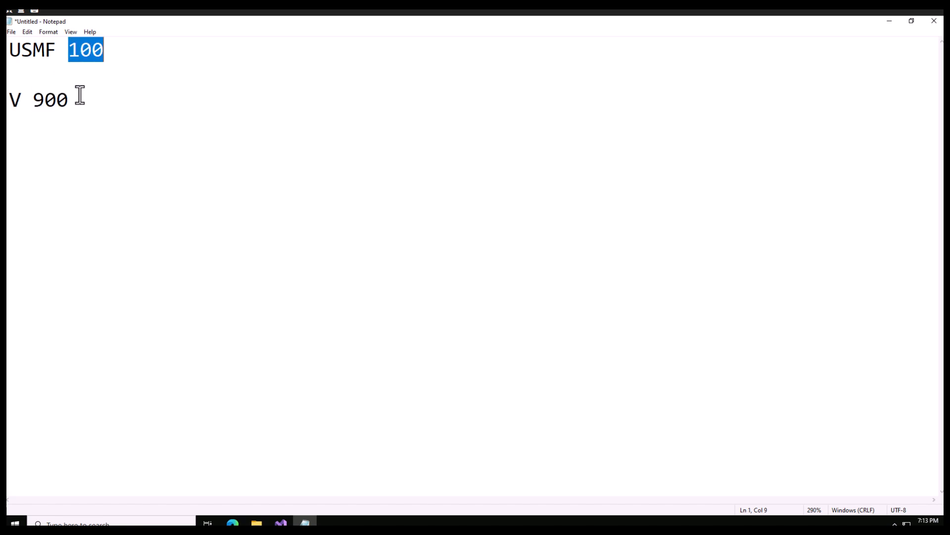
{"action": "left_click", "coordinate": [105, 52]}
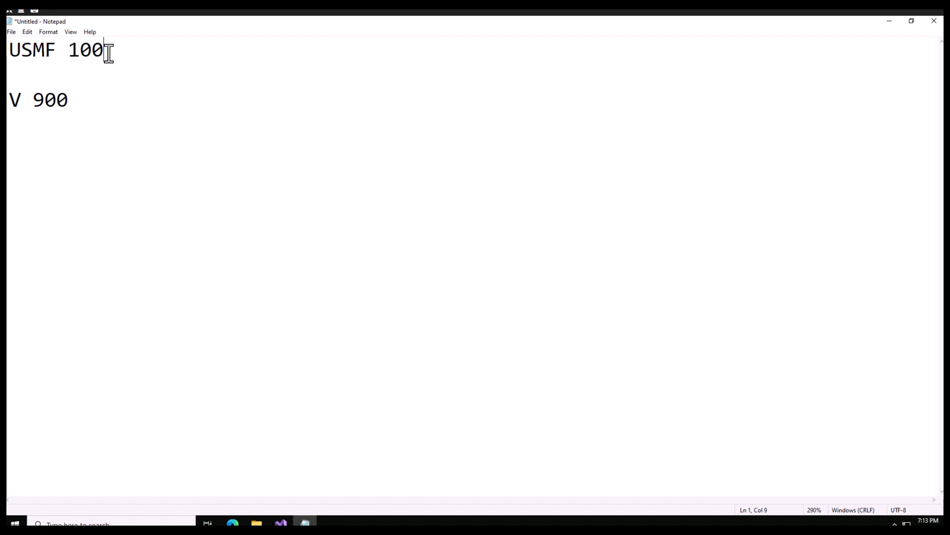
{"action": "left_click_drag", "start_coordinate": [104, 52], "coordinate": [14, 52]}
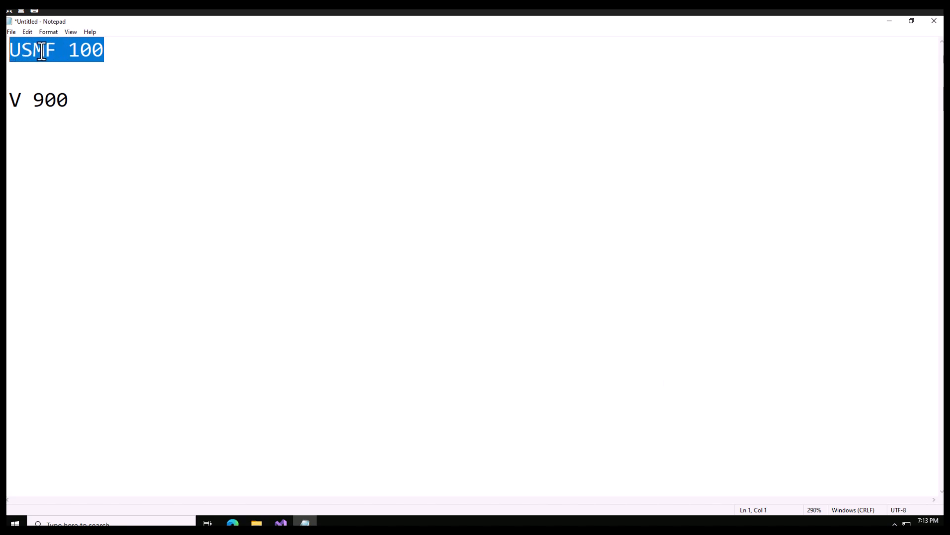
{"action": "left_click", "coordinate": [33, 51]}
{"action": "double_click", "coordinate": [32, 52]}
{"action": "double_click", "coordinate": [101, 51]}
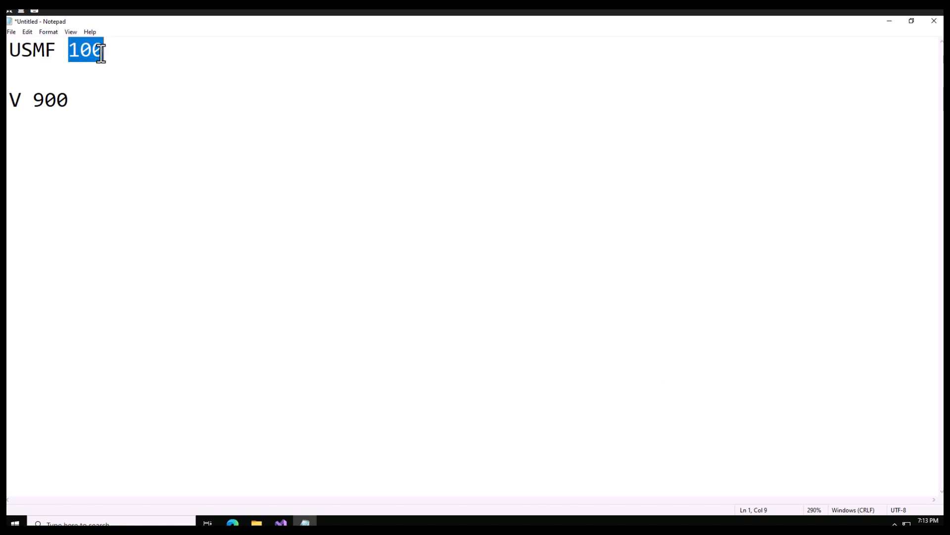
{"action": "left_click", "coordinate": [110, 52]}
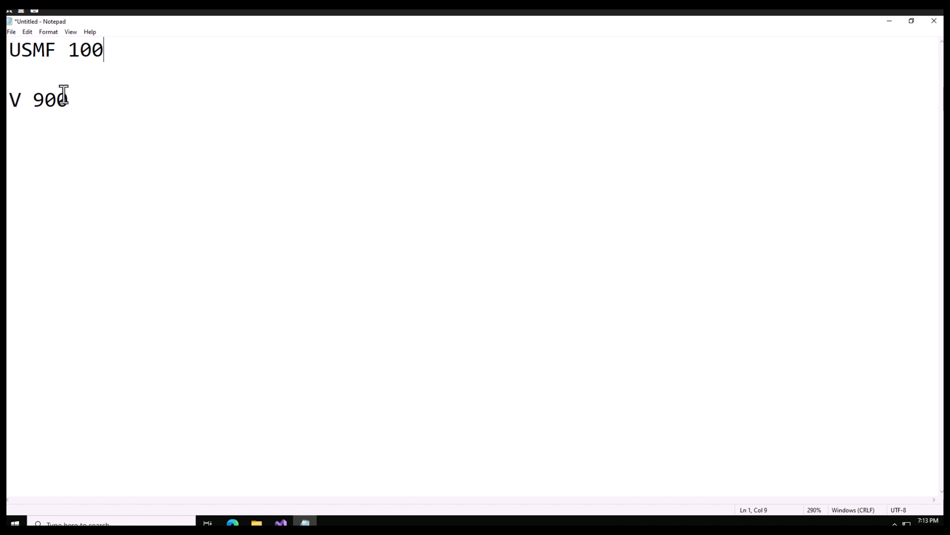
{"action": "left_click_drag", "start_coordinate": [72, 102], "coordinate": [14, 99]}
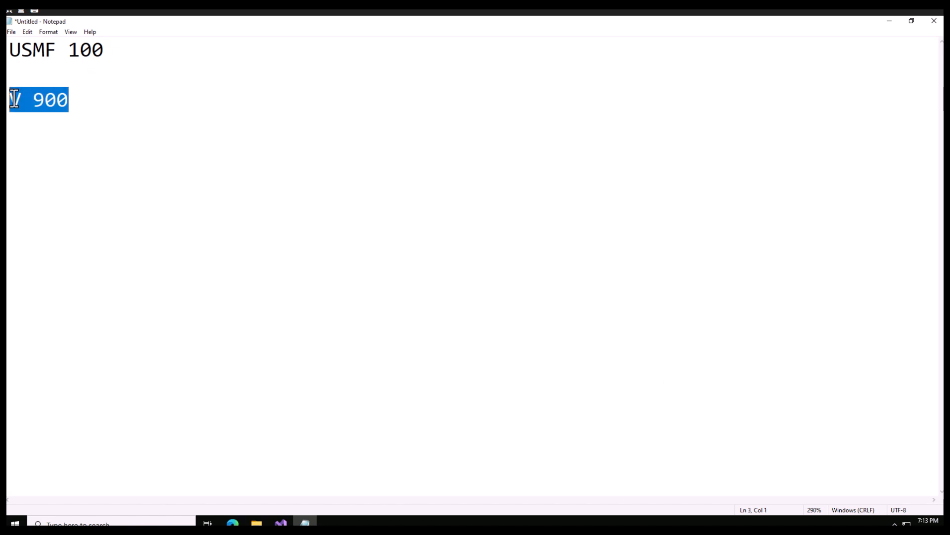
{"action": "left_click", "coordinate": [109, 52]}
{"action": "left_click_drag", "start_coordinate": [104, 51], "coordinate": [21, 52]}
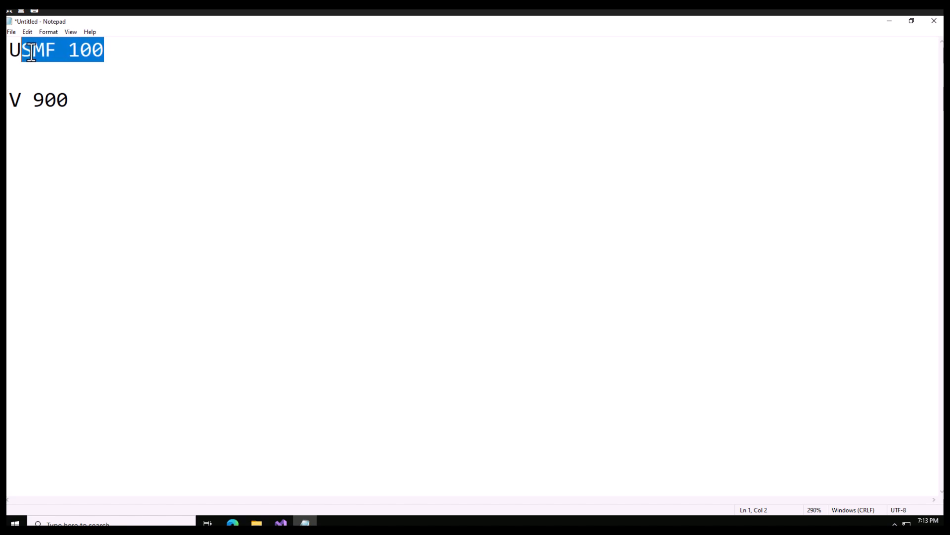
{"action": "double_click", "coordinate": [39, 51]}
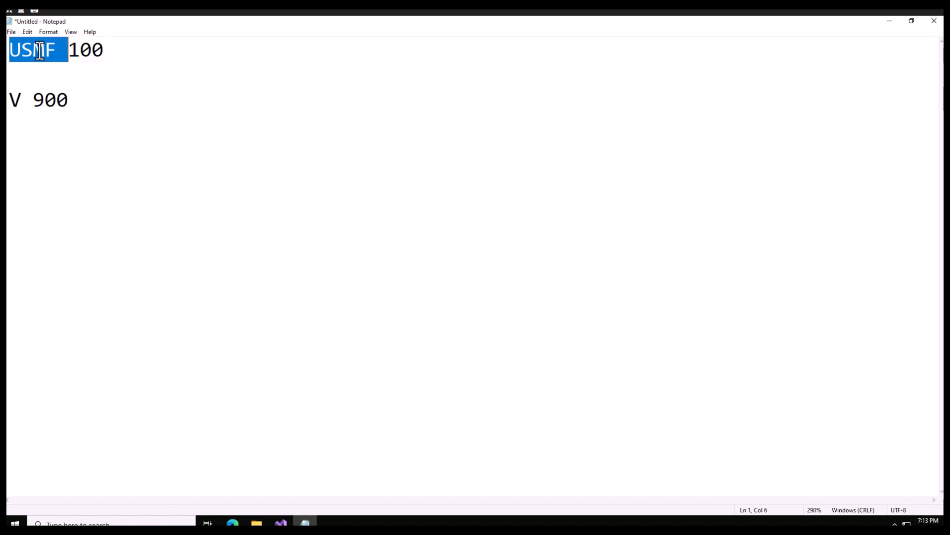
{"action": "left_click", "coordinate": [81, 52]}
{"action": "double_click", "coordinate": [84, 51]}
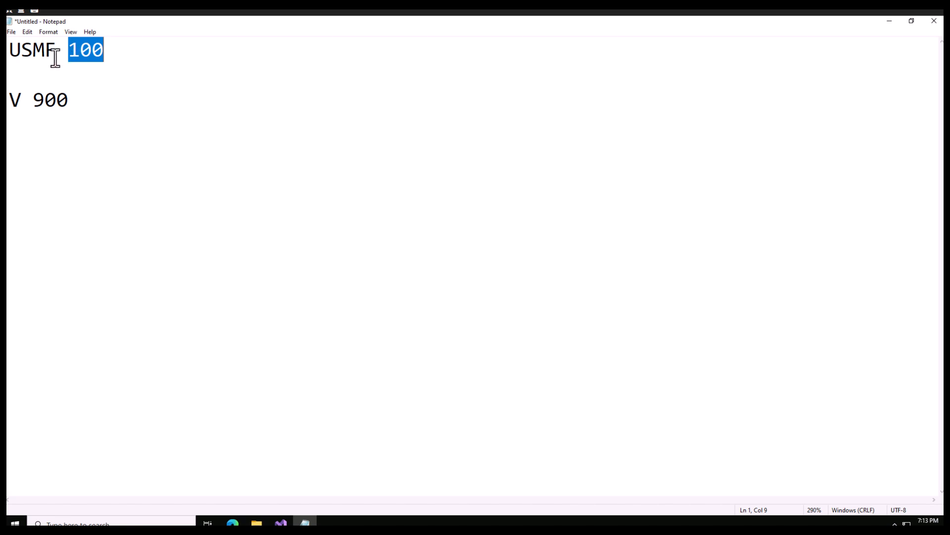
{"action": "left_click_drag", "start_coordinate": [45, 52], "coordinate": [22, 53]}
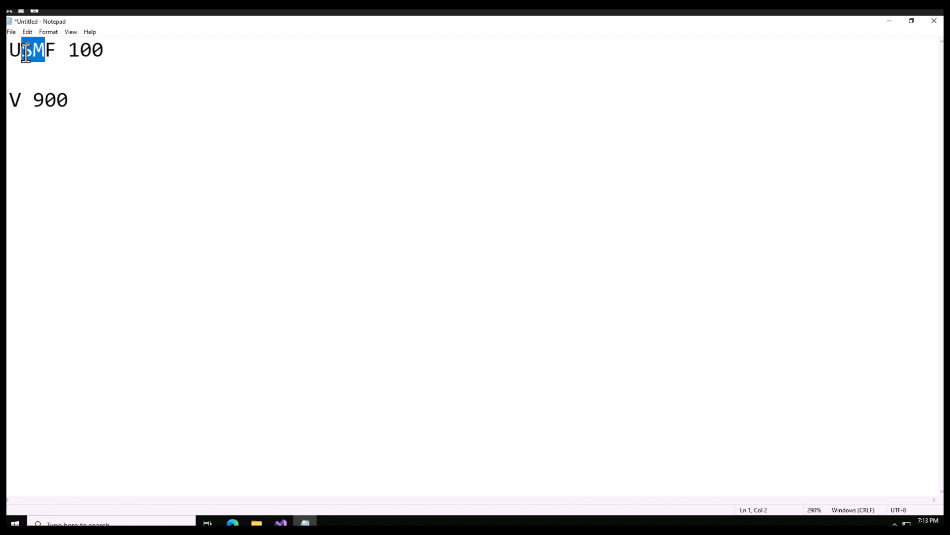
{"action": "left_click_drag", "start_coordinate": [18, 99], "coordinate": [10, 99]}
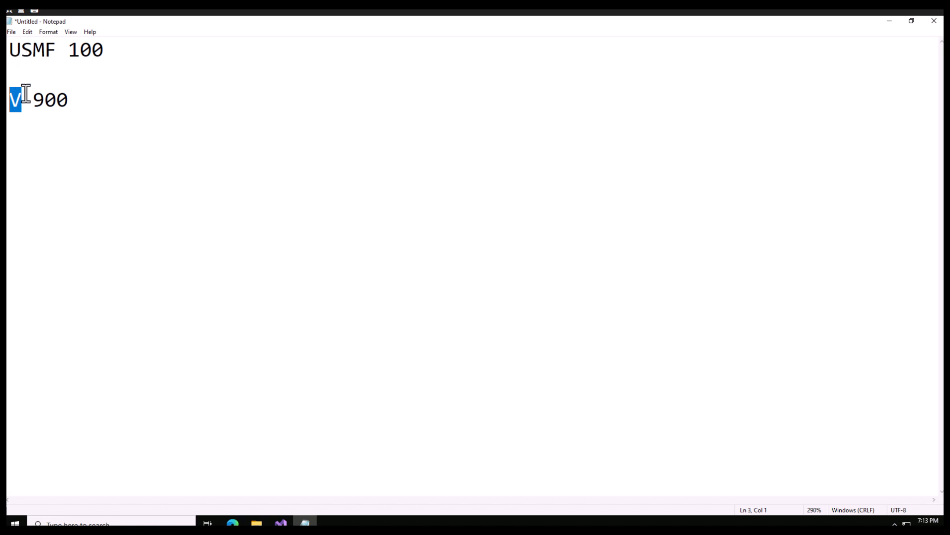
{"action": "left_click", "coordinate": [27, 102]}
{"action": "left_click_drag", "start_coordinate": [18, 99], "coordinate": [13, 99]}
{"action": "double_click", "coordinate": [30, 54]}
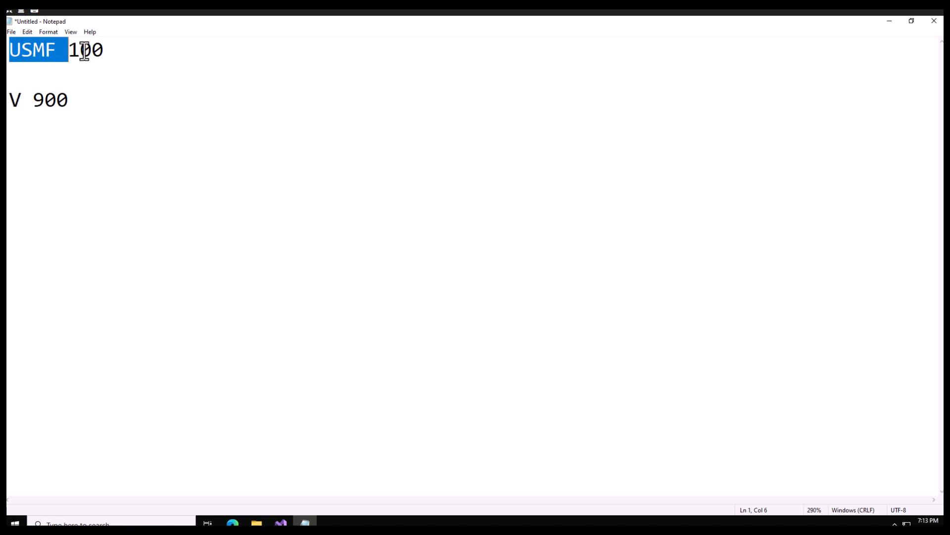
{"action": "left_click", "coordinate": [43, 72]}
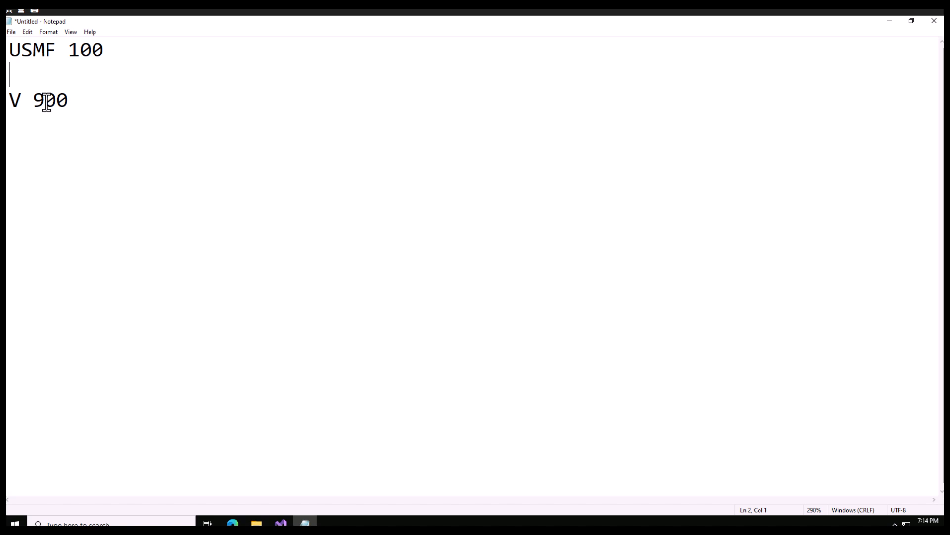
{"action": "double_click", "coordinate": [94, 51]}
{"action": "left_click_drag", "start_coordinate": [57, 50], "coordinate": [22, 49]}
{"action": "double_click", "coordinate": [87, 53]}
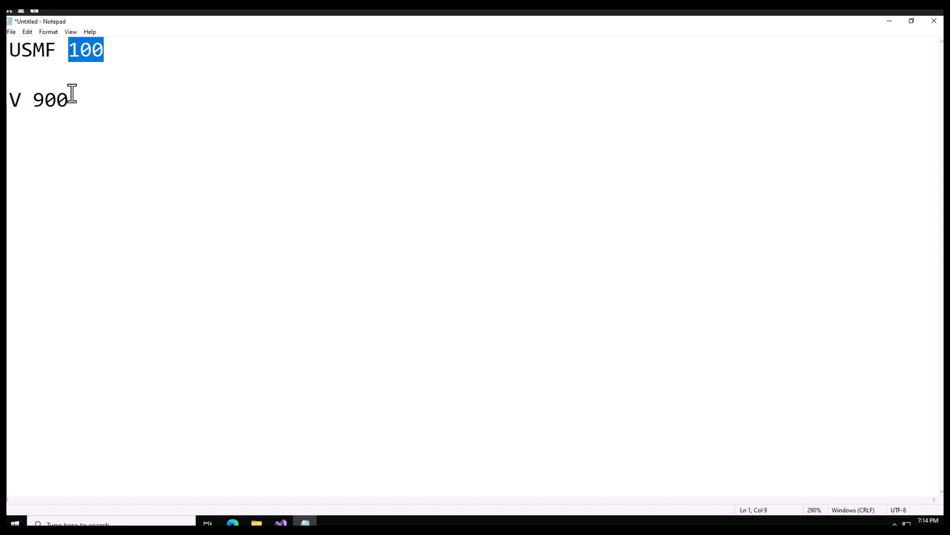
{"action": "left_click_drag", "start_coordinate": [24, 101], "coordinate": [16, 99]}
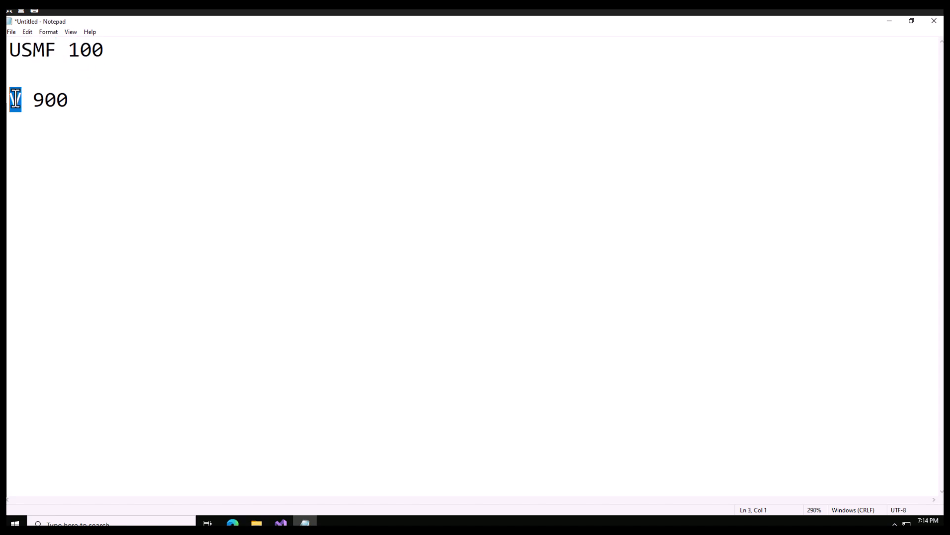
{"action": "left_click", "coordinate": [55, 50]}
{"action": "left_click", "coordinate": [42, 52]}
{"action": "double_click", "coordinate": [43, 51]}
Insert a new line C1 directly under USMF 100.
{"action": "left_click", "coordinate": [126, 45]}
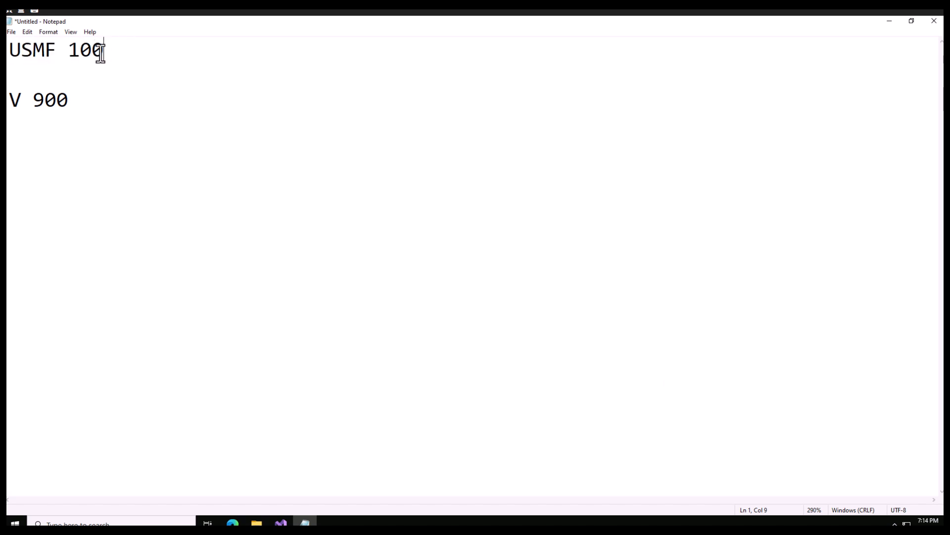
{"action": "key", "text": "Return"}
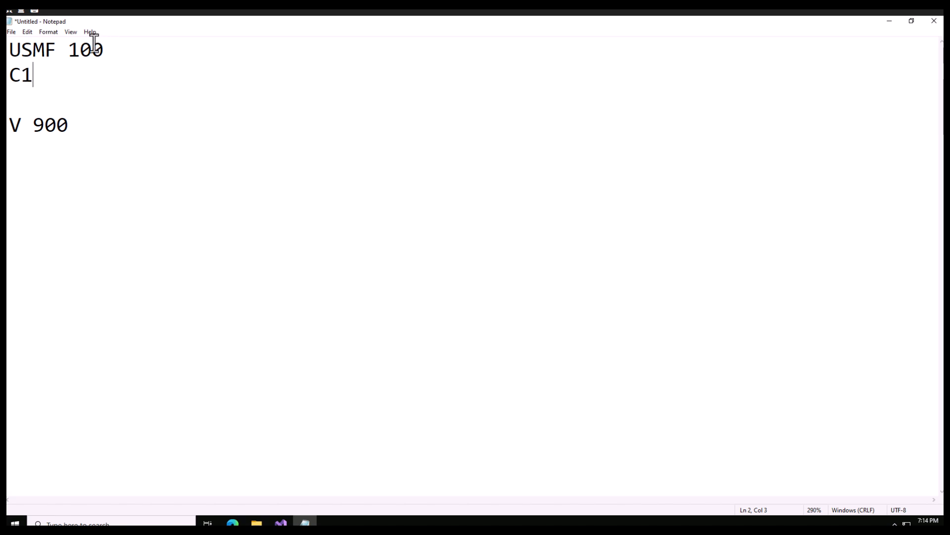
Select all of the notes and delete them.
{"action": "double_click", "coordinate": [93, 46]}
{"action": "left_click", "coordinate": [31, 80]}
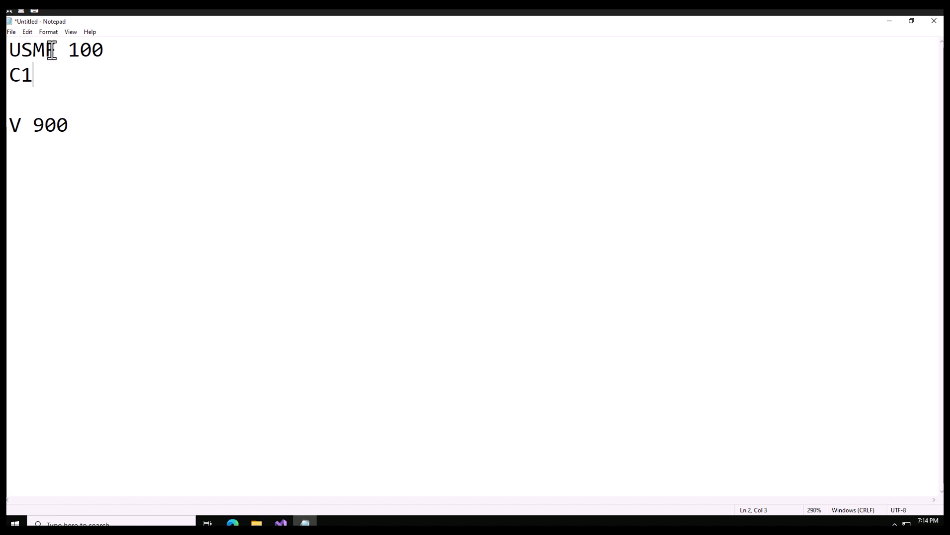
{"action": "left_click_drag", "start_coordinate": [58, 50], "coordinate": [18, 47]}
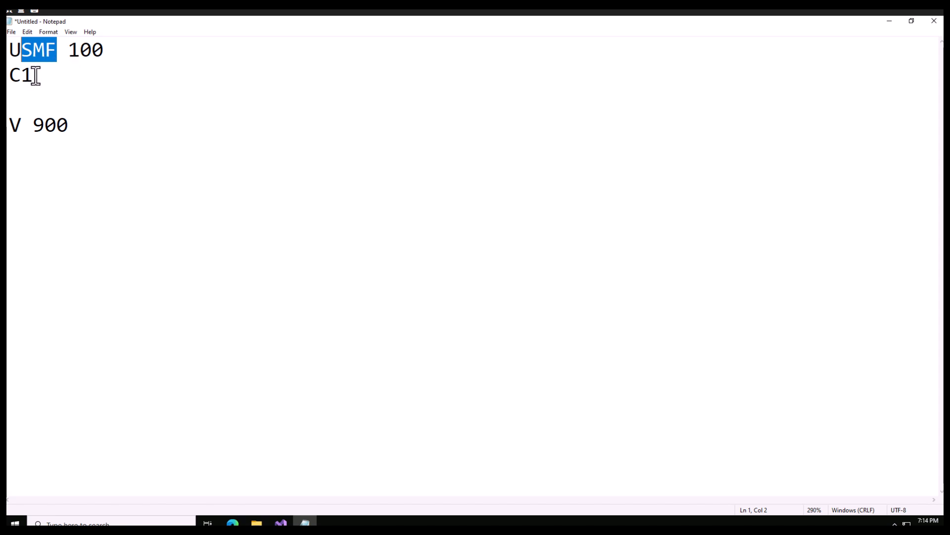
{"action": "left_click_drag", "start_coordinate": [70, 126], "coordinate": [14, 52]}
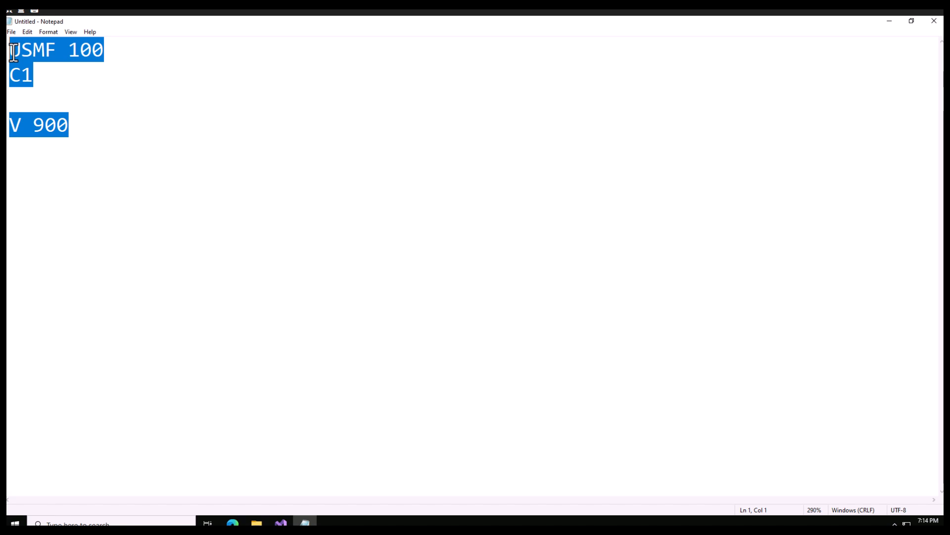
{"action": "key", "text": "Delete"}
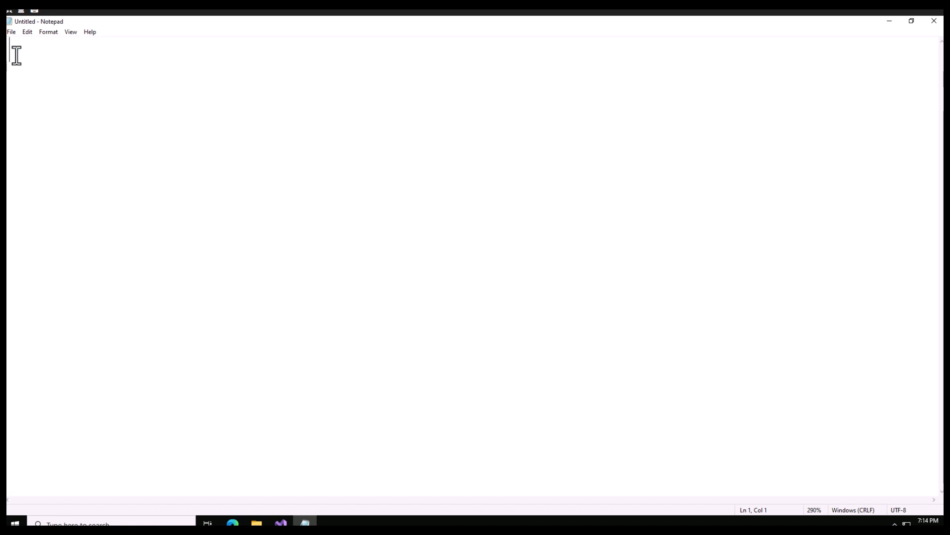
Switch back to Finance and Operations, open Released products under Product information management, and select item 1000.
{"action": "left_click", "coordinate": [890, 21]}
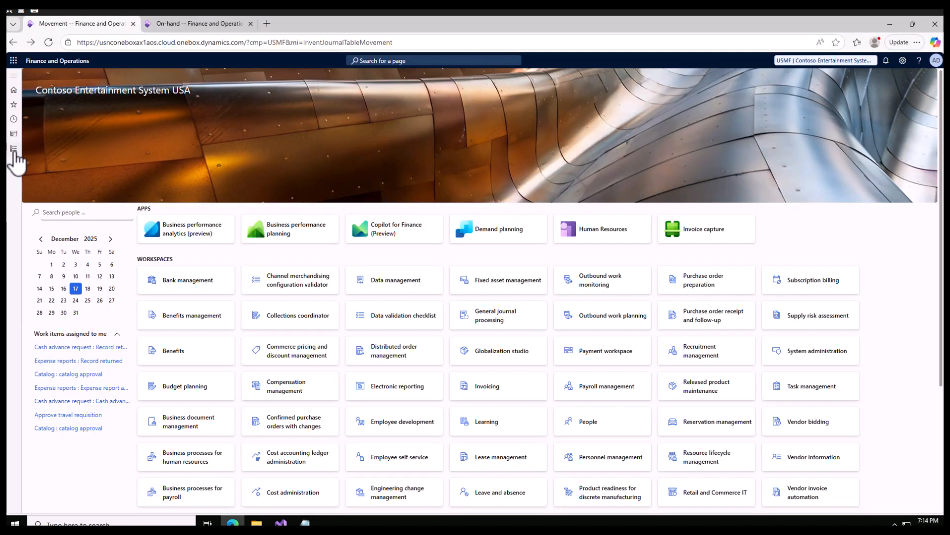
{"action": "left_click", "coordinate": [14, 150]}
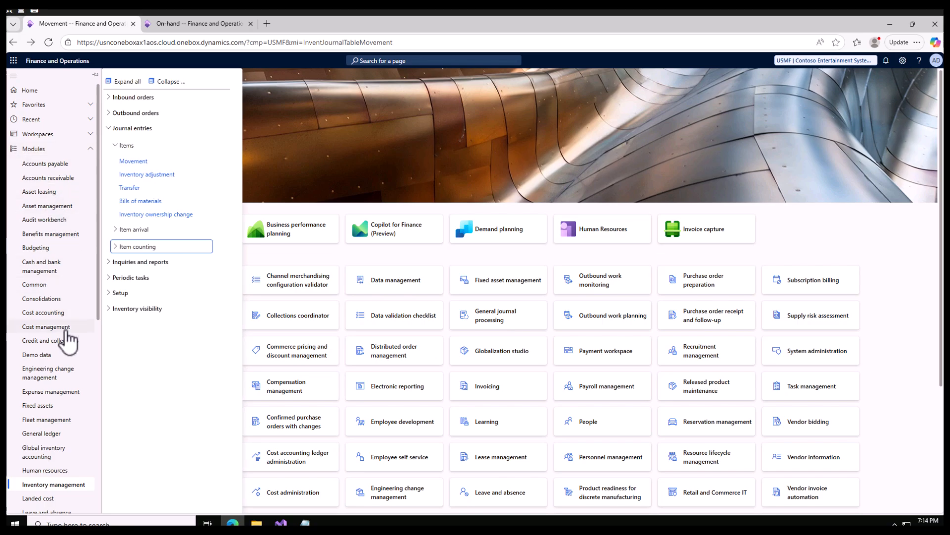
{"action": "scroll", "coordinate": [68, 341], "scroll_direction": "down", "scroll_amount": 6}
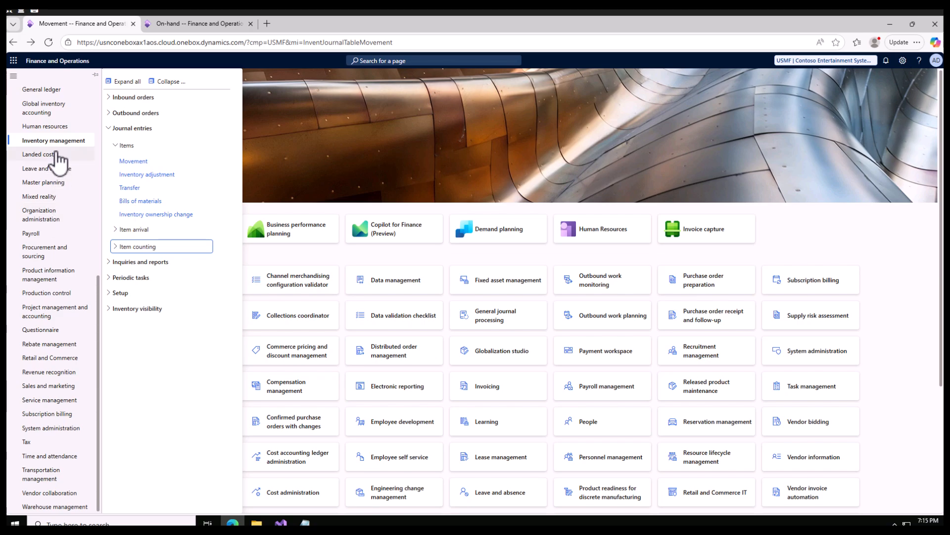
{"action": "double_click", "coordinate": [56, 278]}
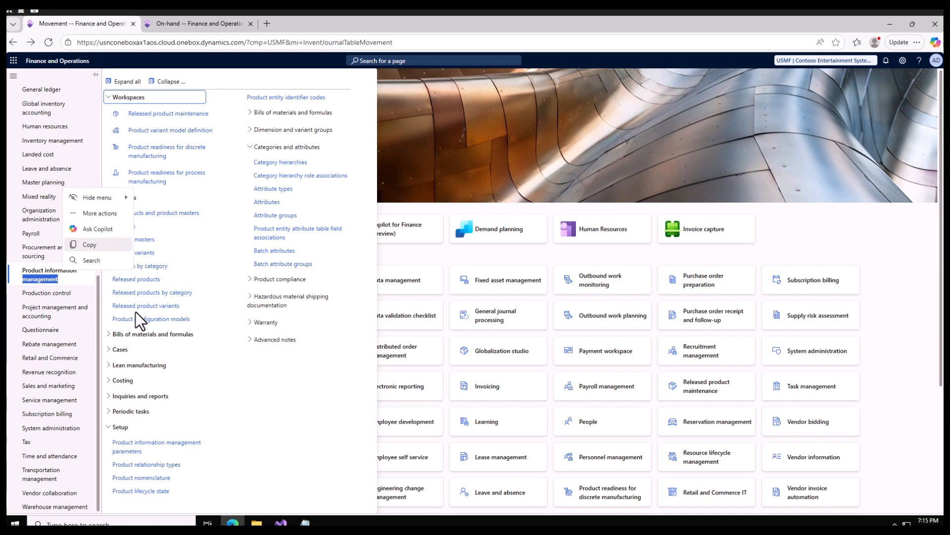
{"action": "left_click", "coordinate": [143, 280]}
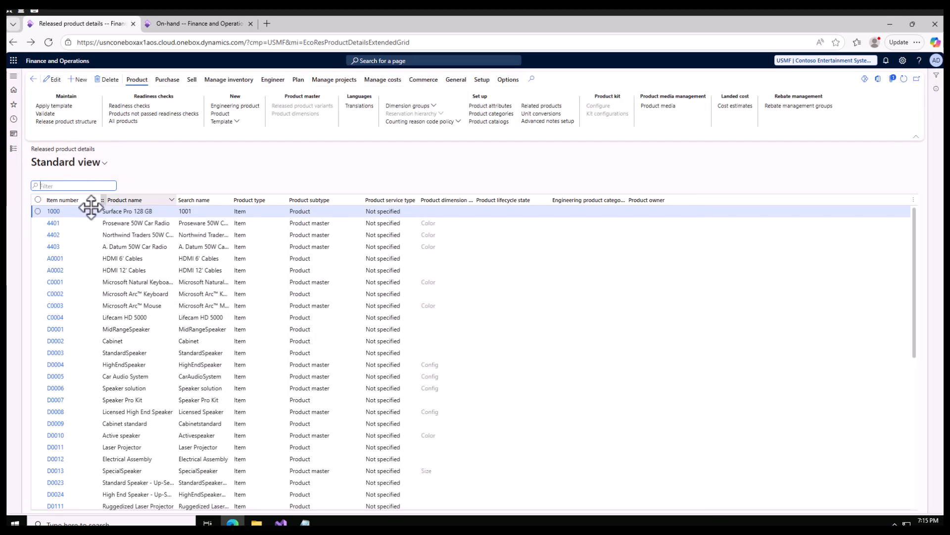
{"action": "left_click", "coordinate": [75, 216]}
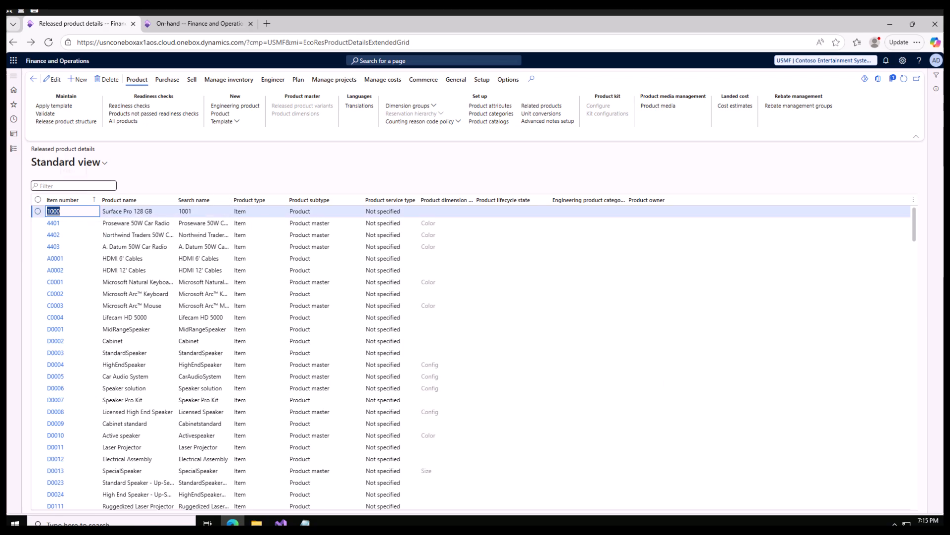
Review the dimension groups assigned to item 1000, including the tracking dimension group options.
{"action": "left_click", "coordinate": [159, 212]}
{"action": "left_click", "coordinate": [428, 106]}
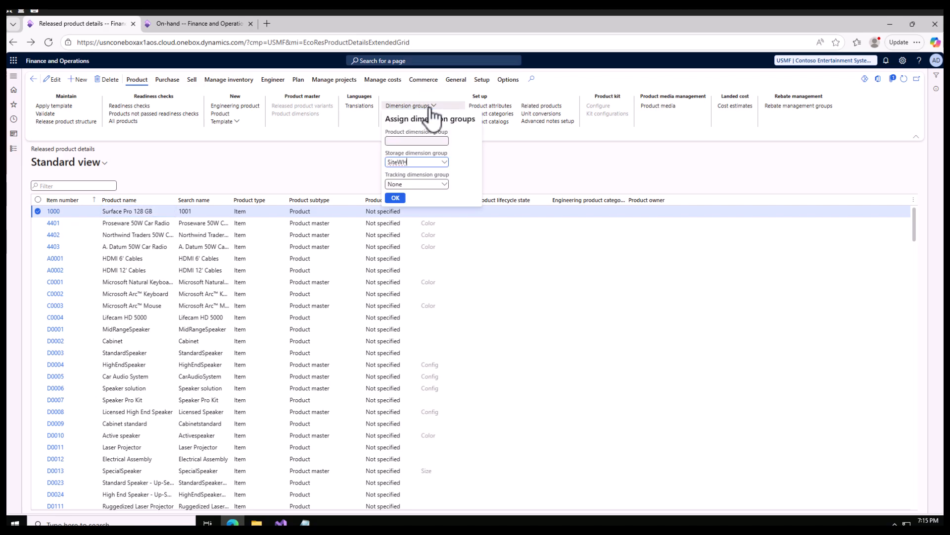
{"action": "left_click", "coordinate": [441, 184]}
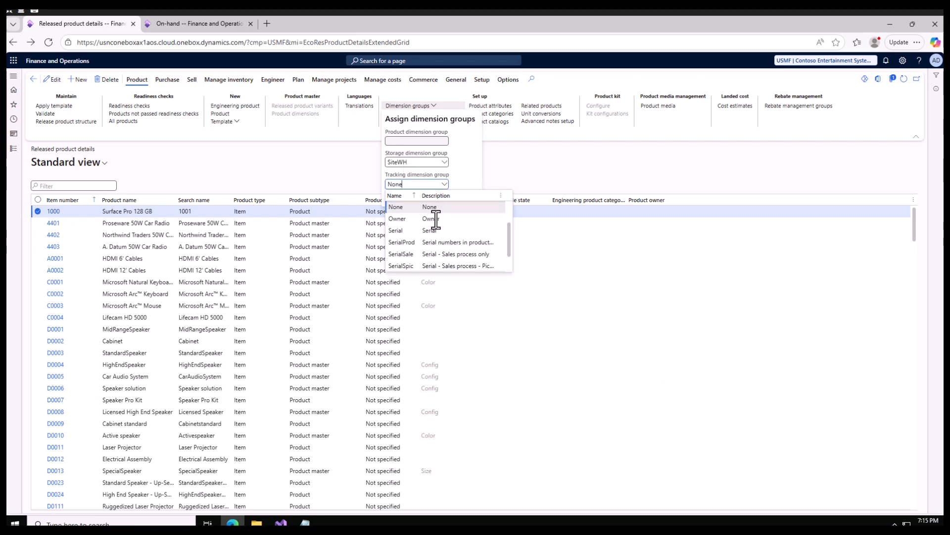
{"action": "left_click", "coordinate": [537, 169]}
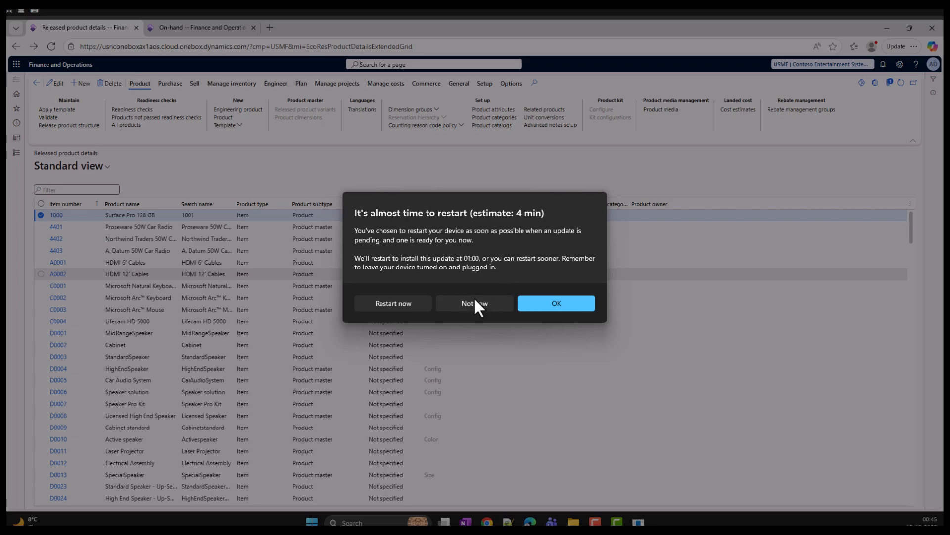
{"action": "left_click", "coordinate": [474, 302]}
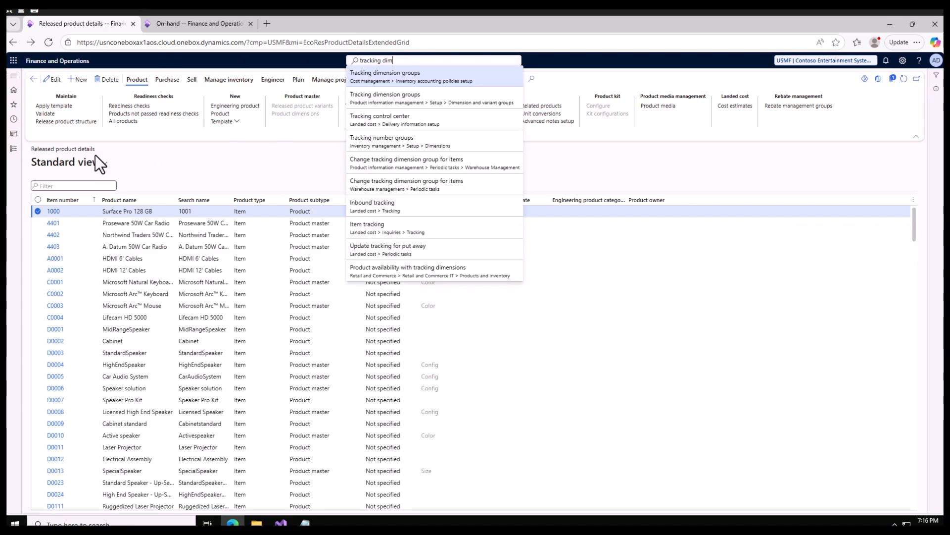
Open Tracking dimension groups under Product information management setup.
{"action": "left_click", "coordinate": [14, 150]}
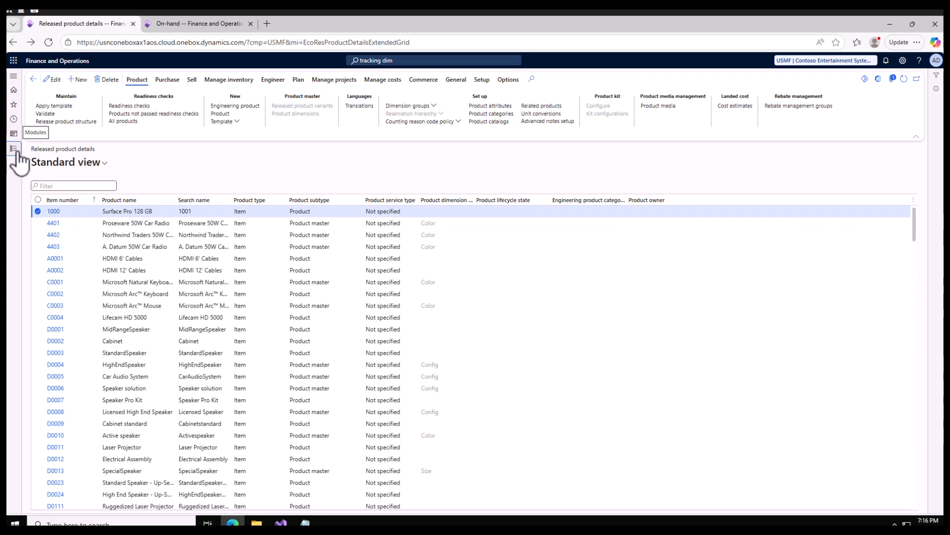
{"action": "left_click", "coordinate": [14, 151]}
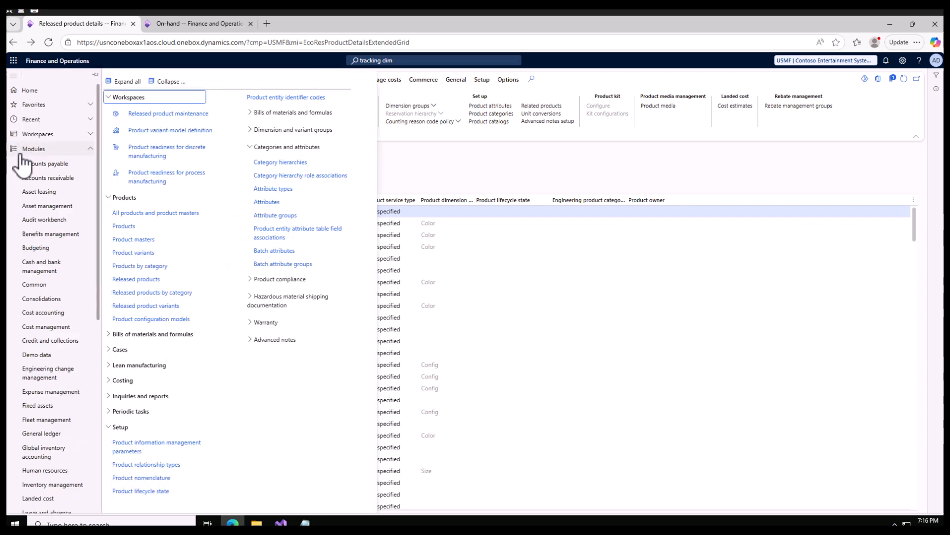
{"action": "scroll", "coordinate": [58, 323], "scroll_direction": "down", "scroll_amount": 5}
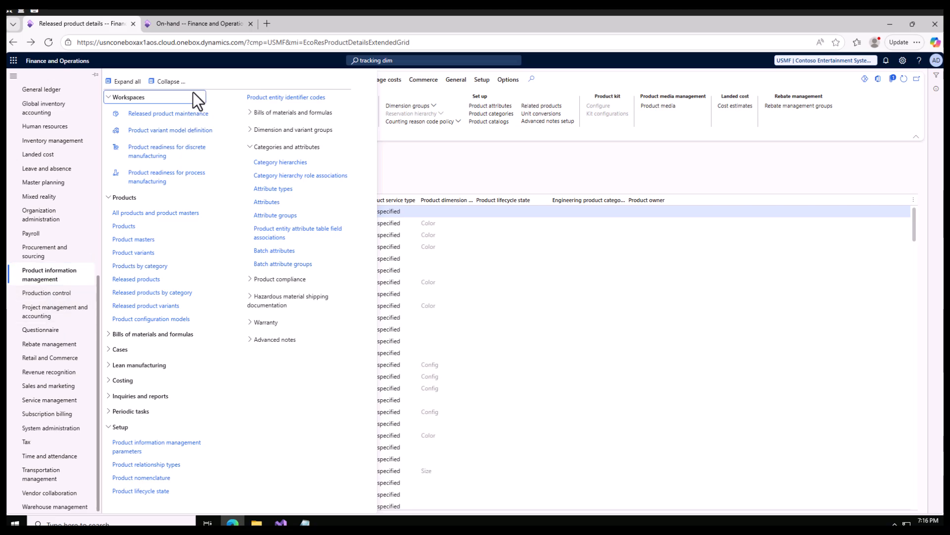
{"action": "left_click", "coordinate": [168, 81]}
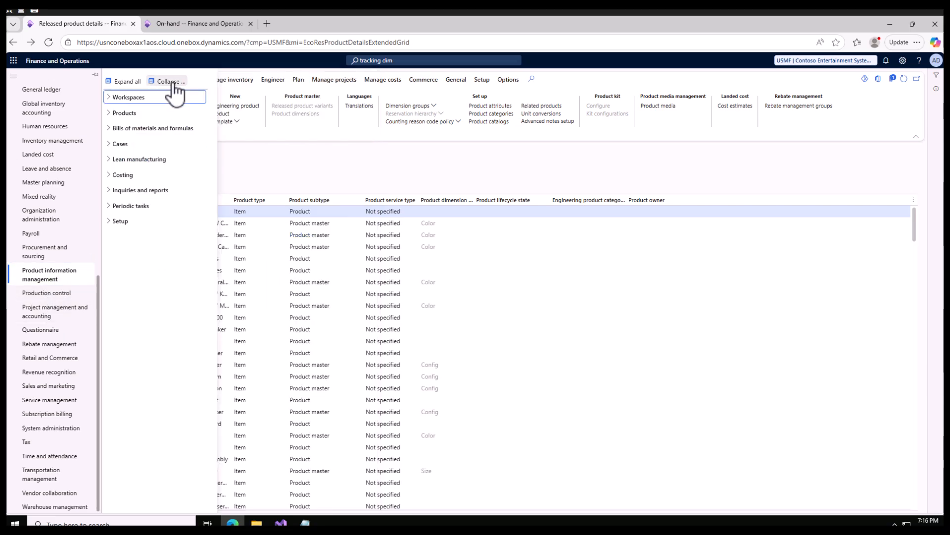
{"action": "left_click", "coordinate": [119, 222]}
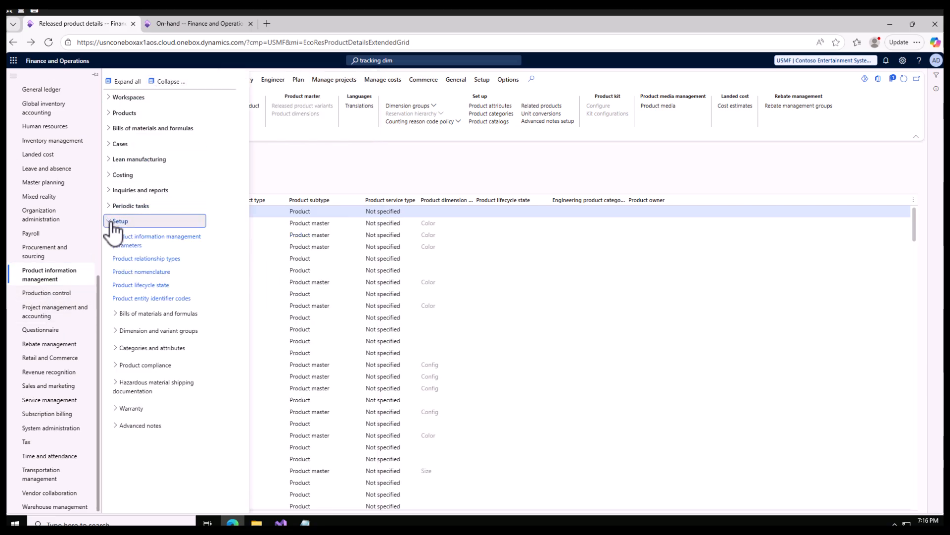
{"action": "left_click", "coordinate": [119, 333]}
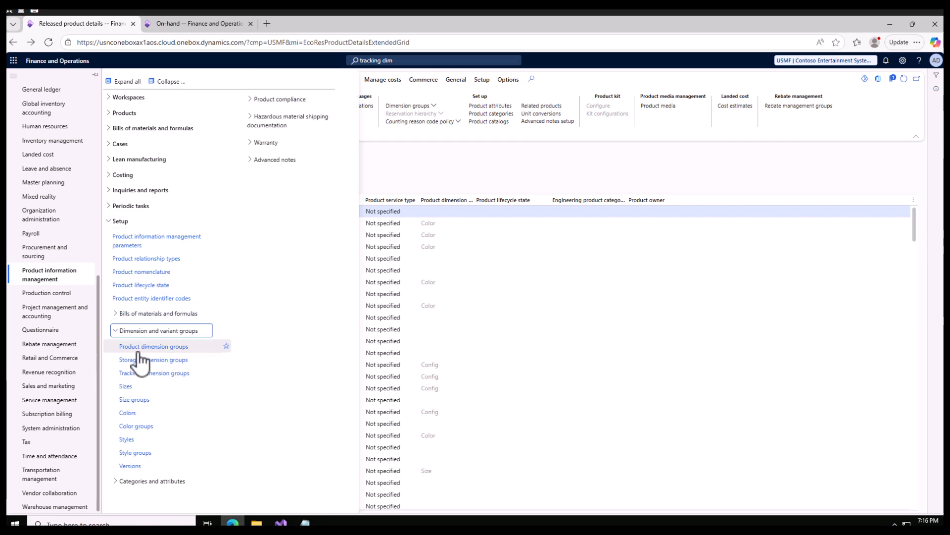
{"action": "left_click", "coordinate": [151, 374]}
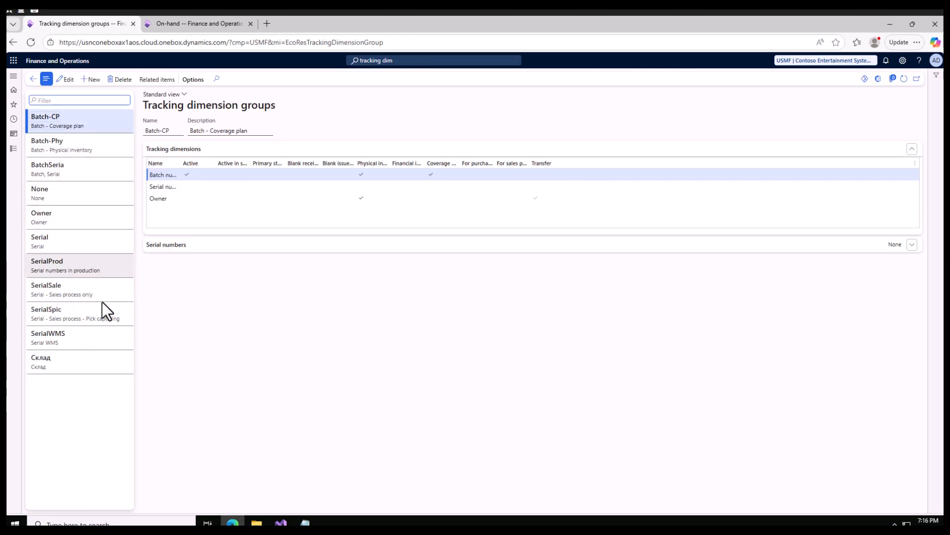
Create a new tracking dimension group named Sgr Owner with the Owner dimension active, and save it.
{"action": "left_click", "coordinate": [66, 219]}
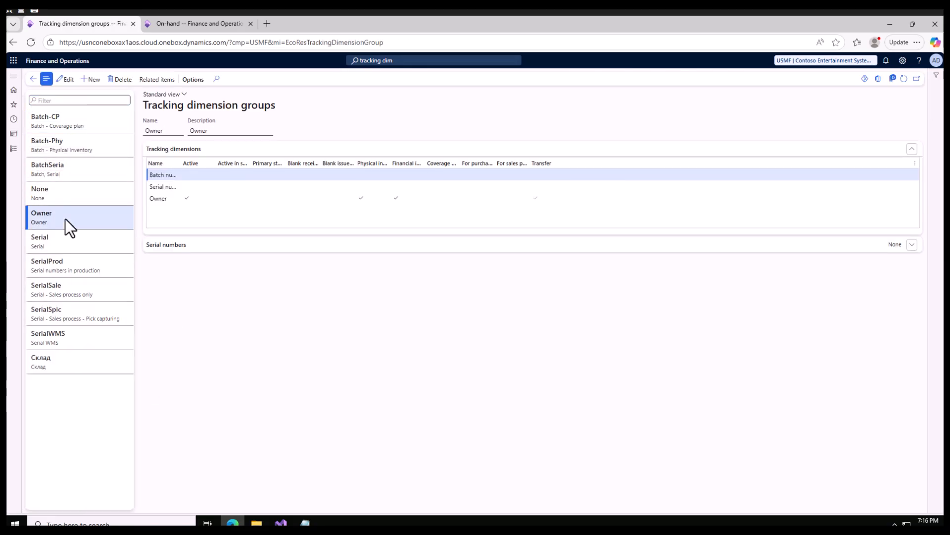
{"action": "left_click", "coordinate": [189, 196]}
{"action": "left_click", "coordinate": [92, 80]}
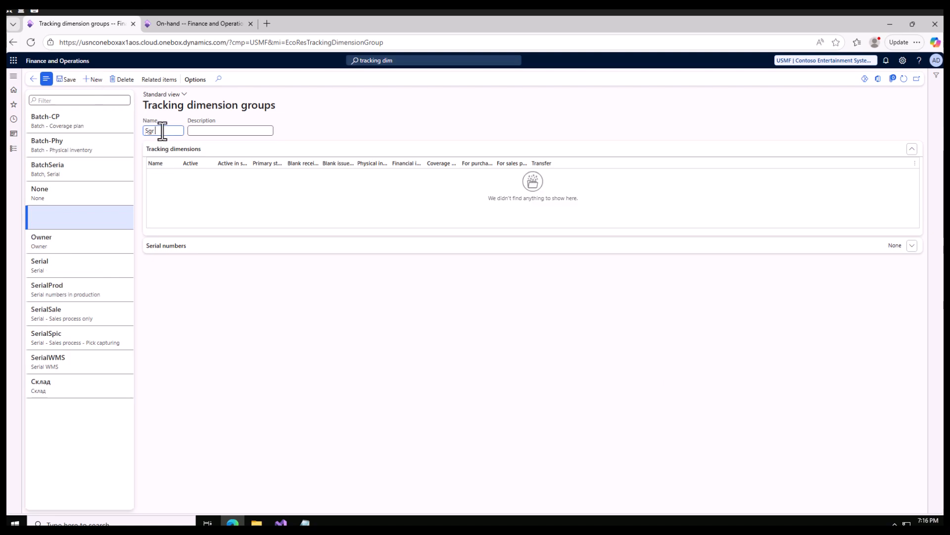
{"action": "type", "text": "Sgr Owner"}
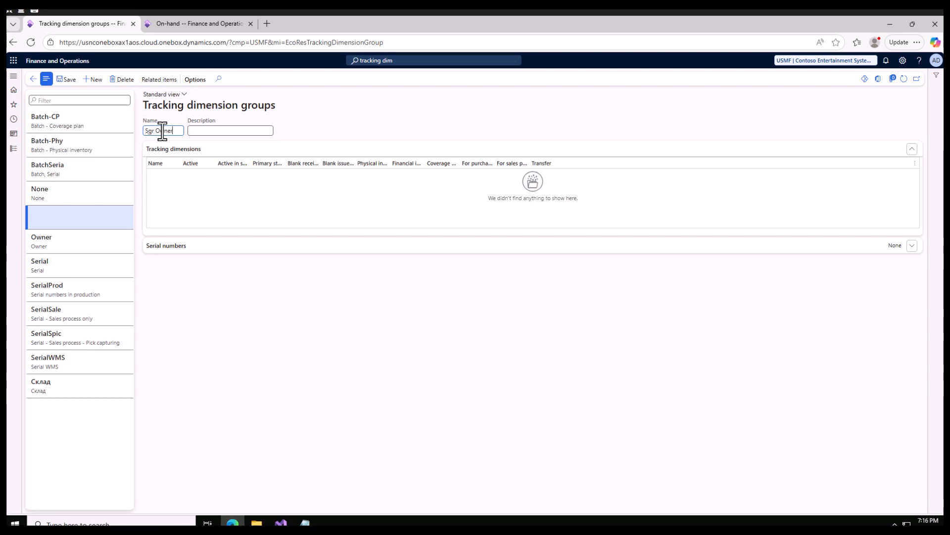
{"action": "left_click", "coordinate": [67, 80]}
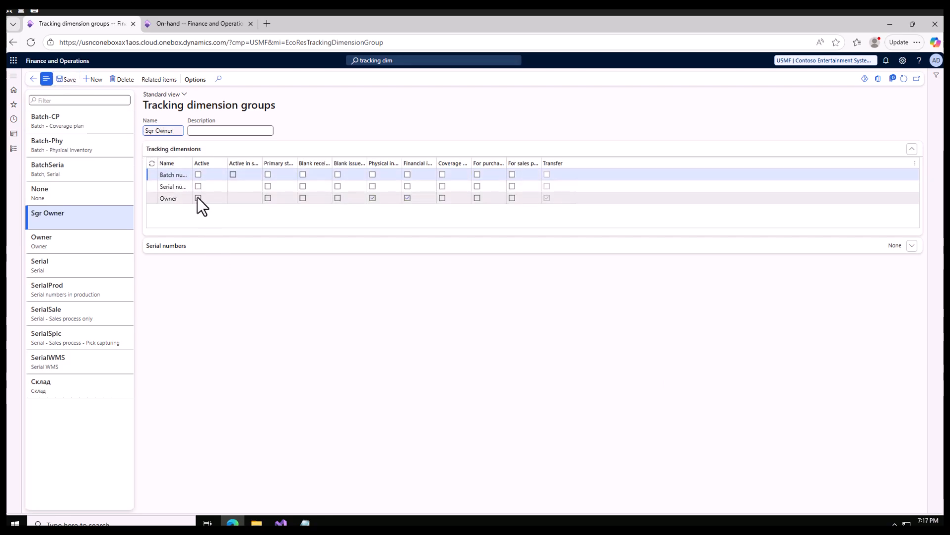
{"action": "left_click", "coordinate": [198, 197]}
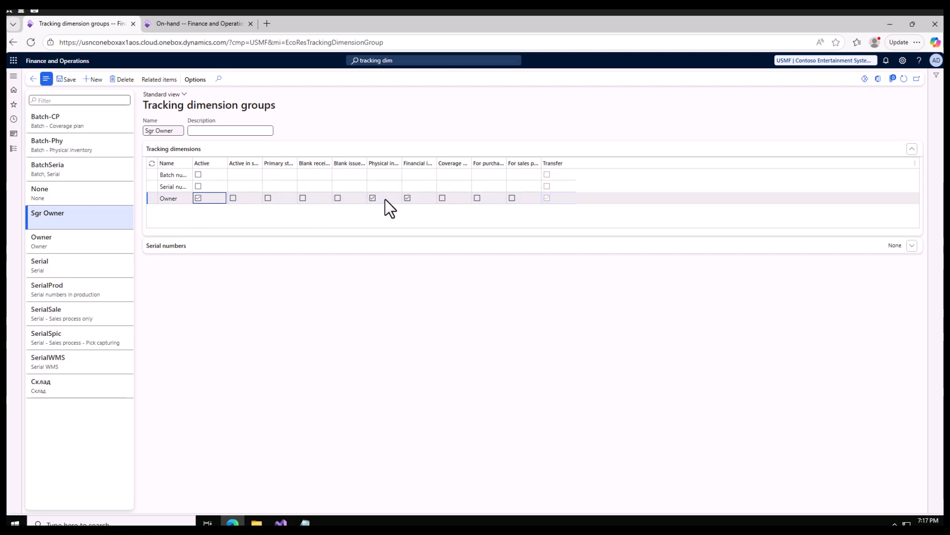
{"action": "left_click", "coordinate": [71, 80]}
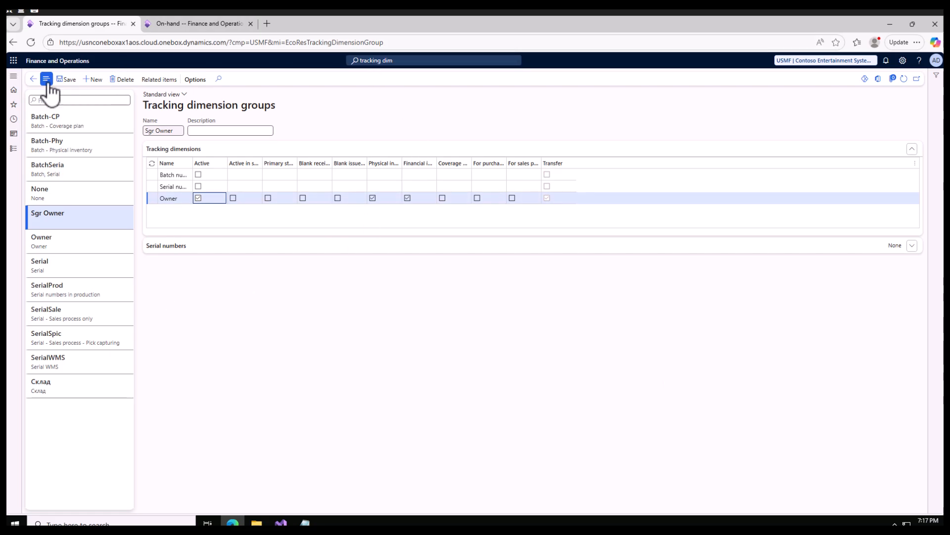
Open Item model groups under Inventory management setup and review the FIFO, LIFO, MWA-NoNeg and MWA groups.
{"action": "left_click", "coordinate": [13, 148]}
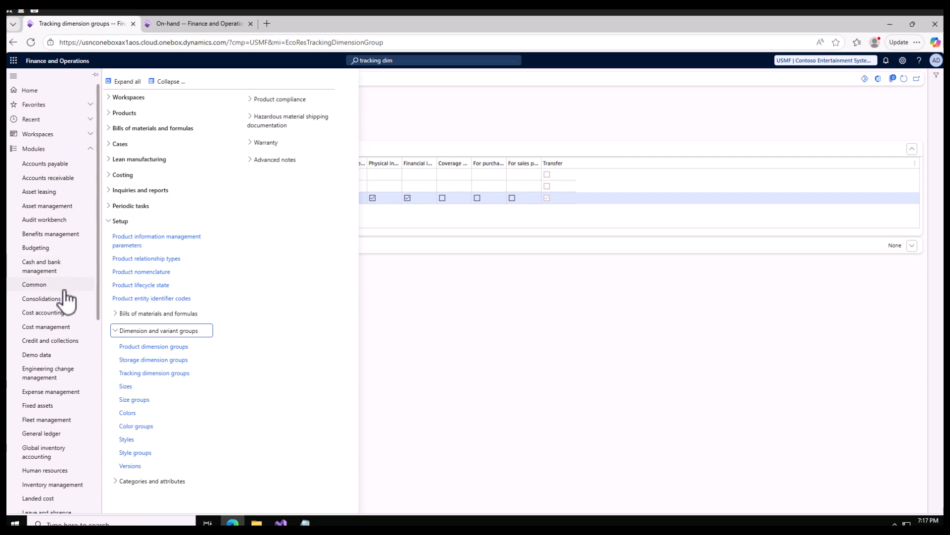
{"action": "scroll", "coordinate": [65, 330], "scroll_direction": "down", "scroll_amount": 5}
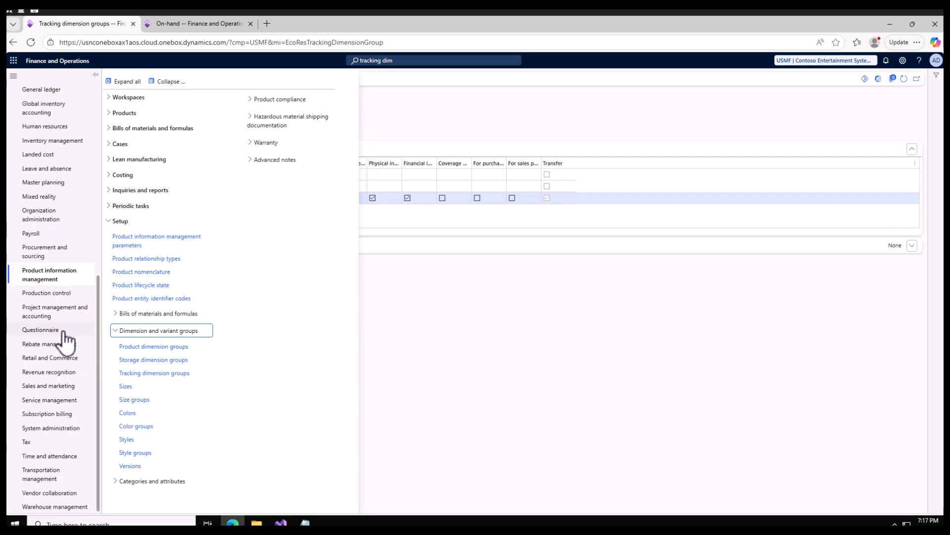
{"action": "left_click", "coordinate": [53, 141]}
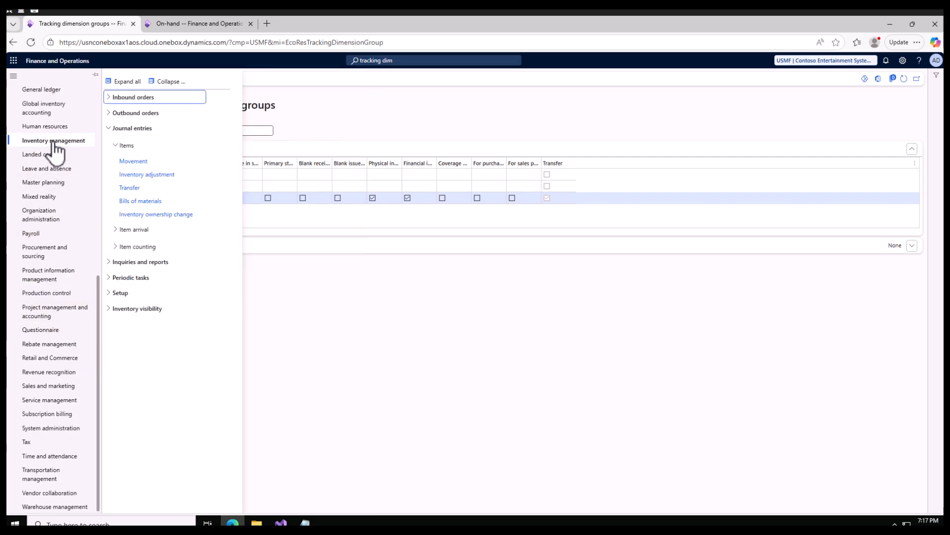
{"action": "left_click", "coordinate": [110, 295]}
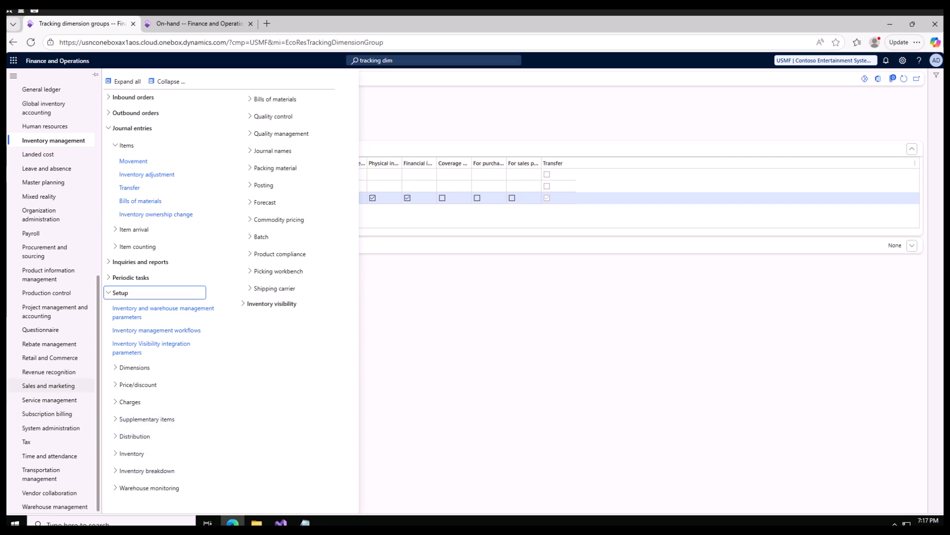
{"action": "left_click", "coordinate": [121, 454]}
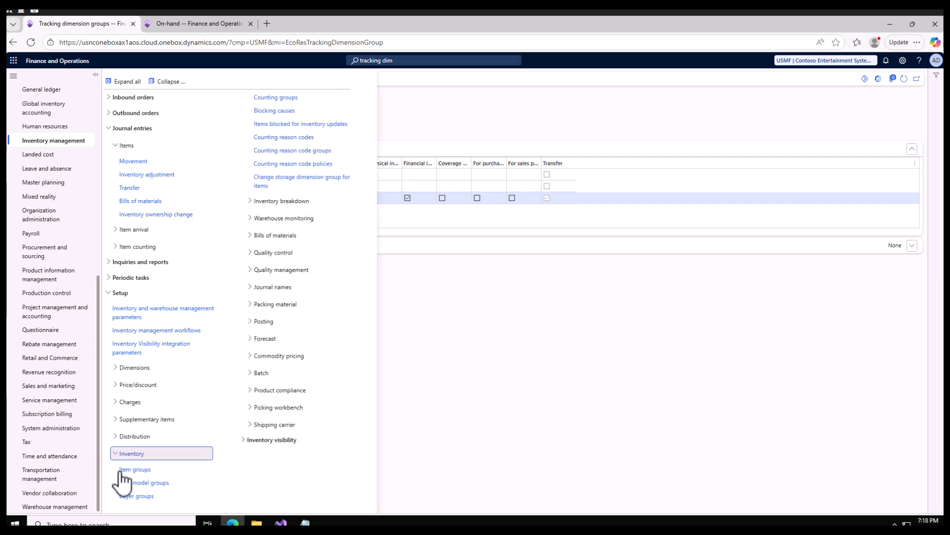
{"action": "left_click", "coordinate": [144, 494]}
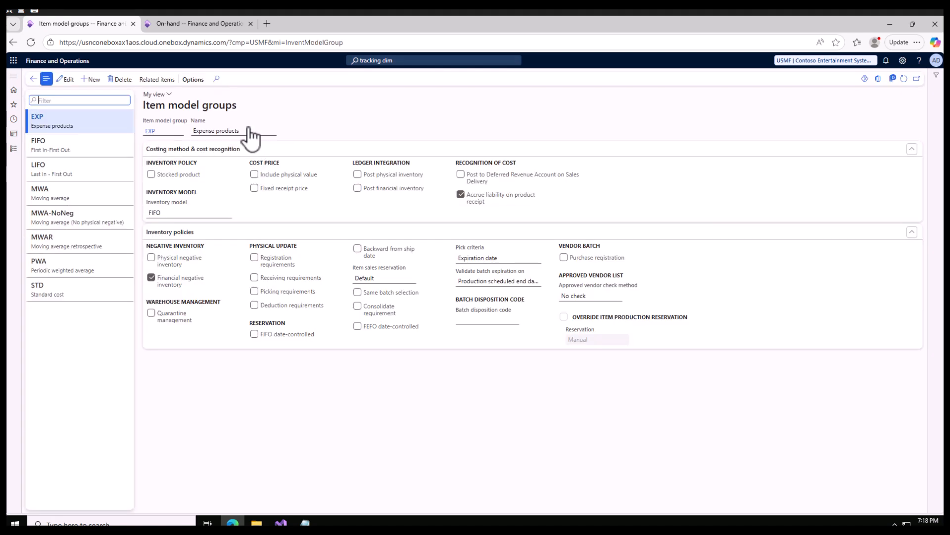
{"action": "left_click", "coordinate": [77, 147]}
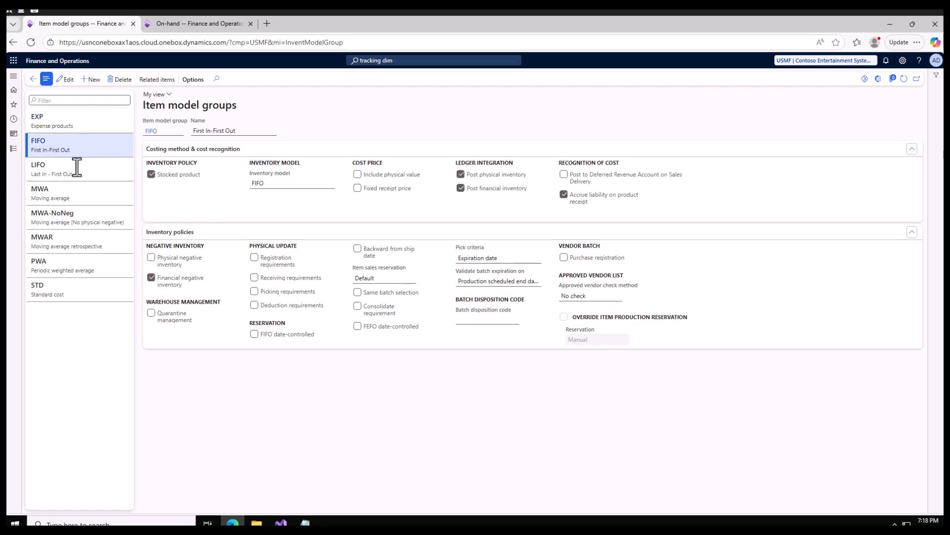
{"action": "left_click", "coordinate": [80, 173]}
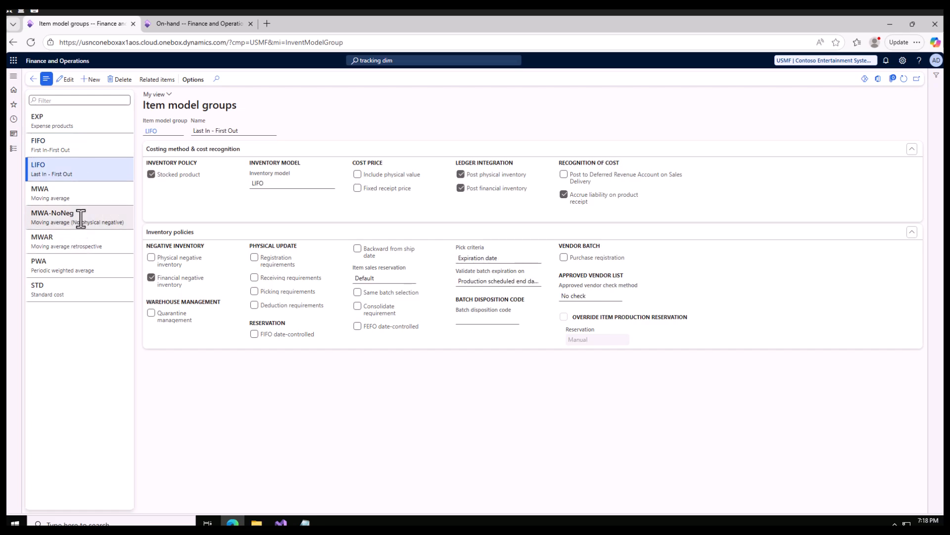
{"action": "left_click", "coordinate": [81, 217]}
{"action": "left_click", "coordinate": [78, 197]}
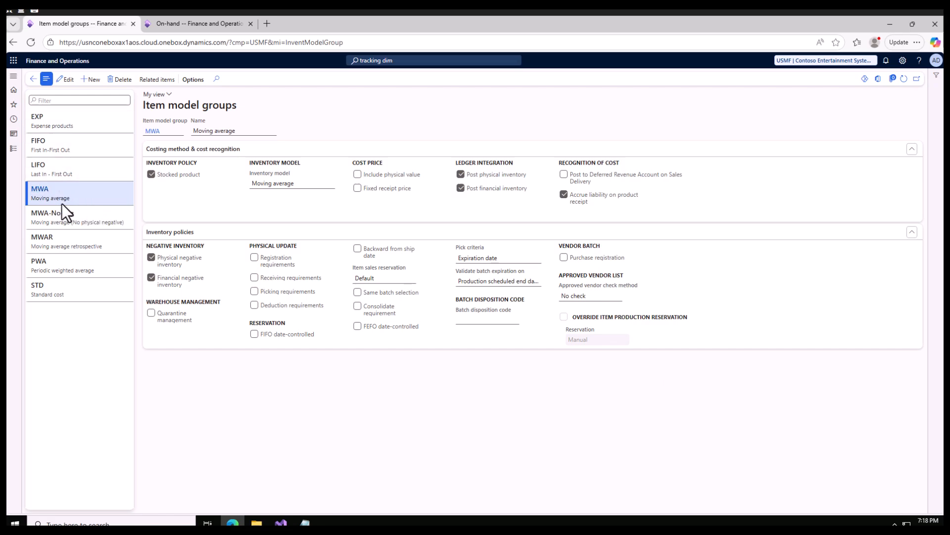
{"action": "left_click", "coordinate": [13, 149]}
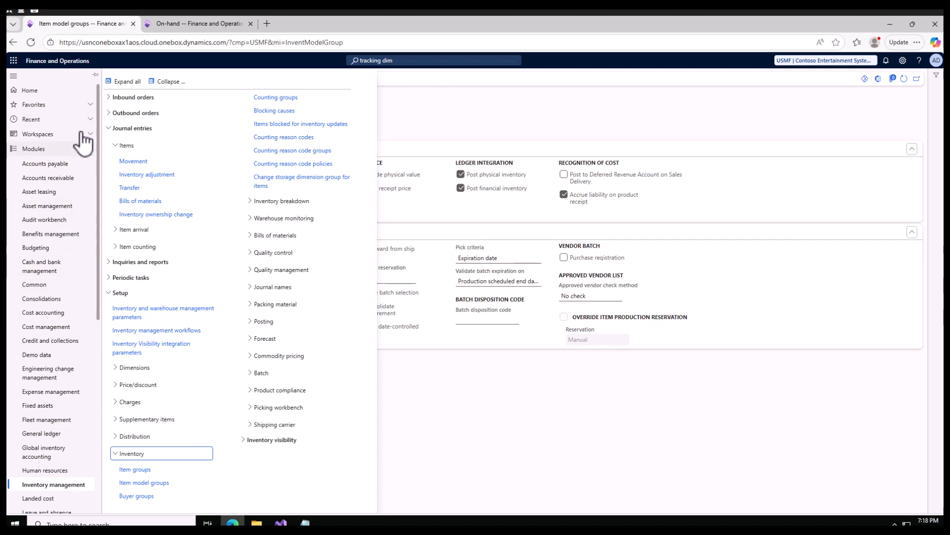
{"action": "scroll", "coordinate": [58, 350], "scroll_direction": "down", "scroll_amount": 5}
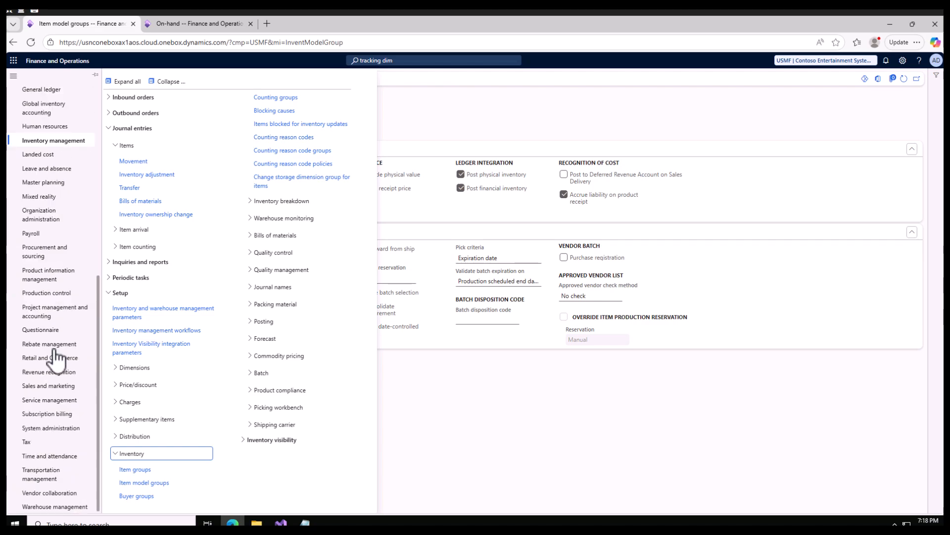
{"action": "left_click", "coordinate": [57, 277]}
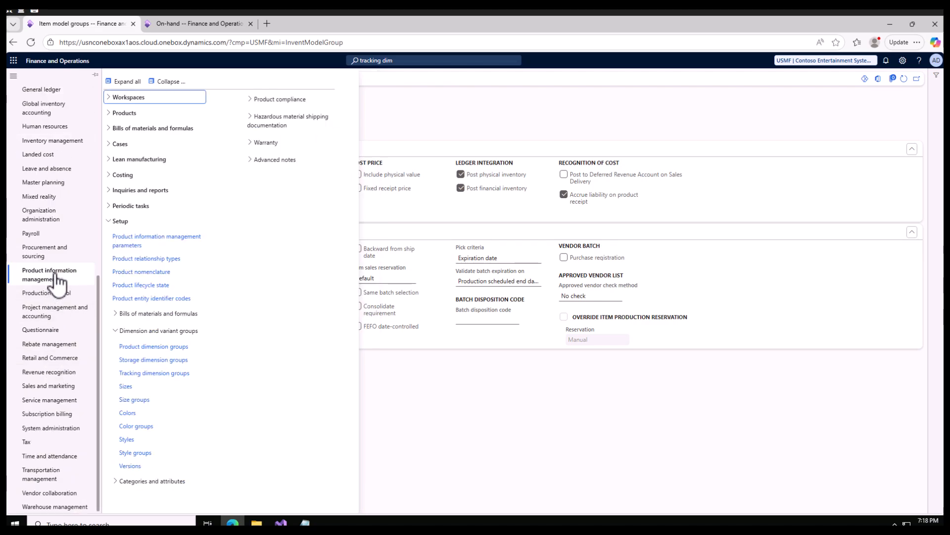
{"action": "left_click", "coordinate": [109, 115]}
{"action": "left_click", "coordinate": [432, 113]}
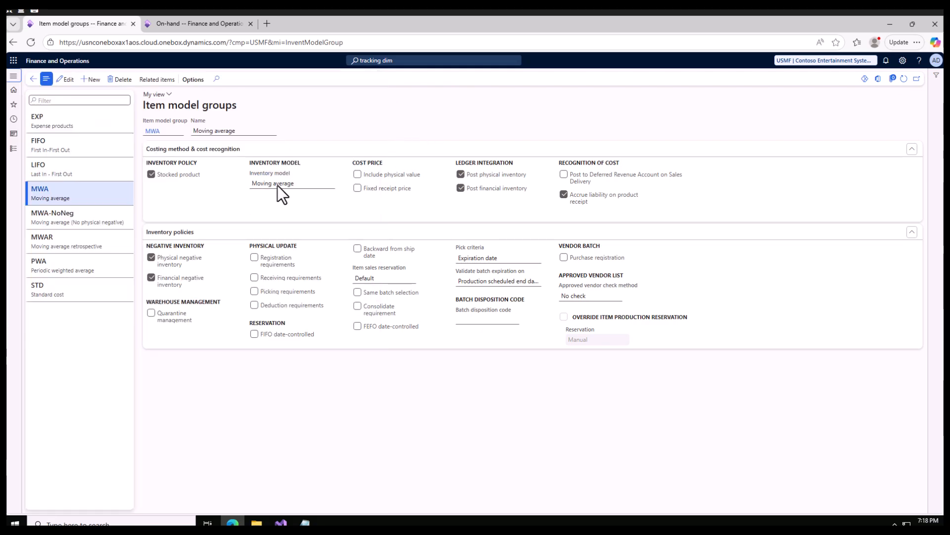
Examine the inventory model options of the MWA item model group.
{"action": "left_click", "coordinate": [332, 182]}
{"action": "left_click", "coordinate": [330, 183]}
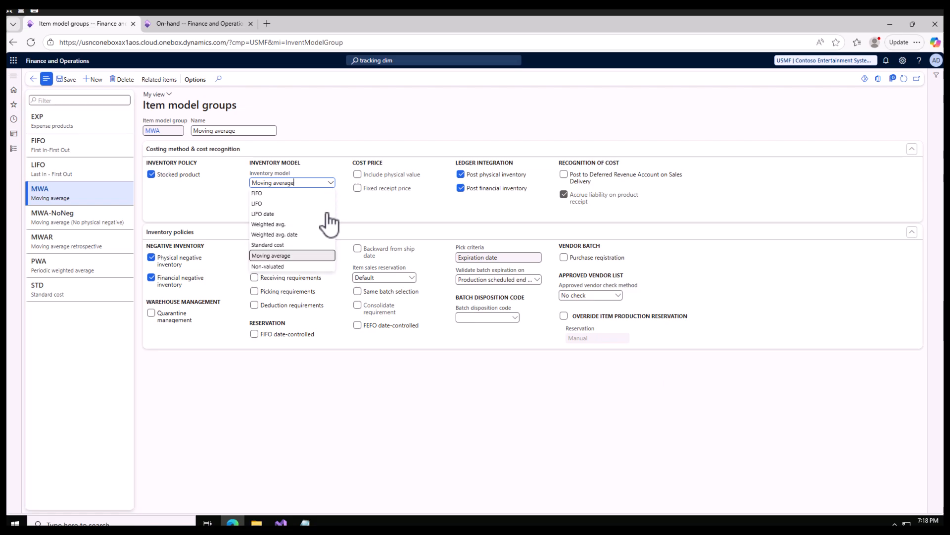
{"action": "left_click", "coordinate": [382, 112]}
Open Released products and set the new released product's item model group to MWA.
{"action": "left_click", "coordinate": [14, 149]}
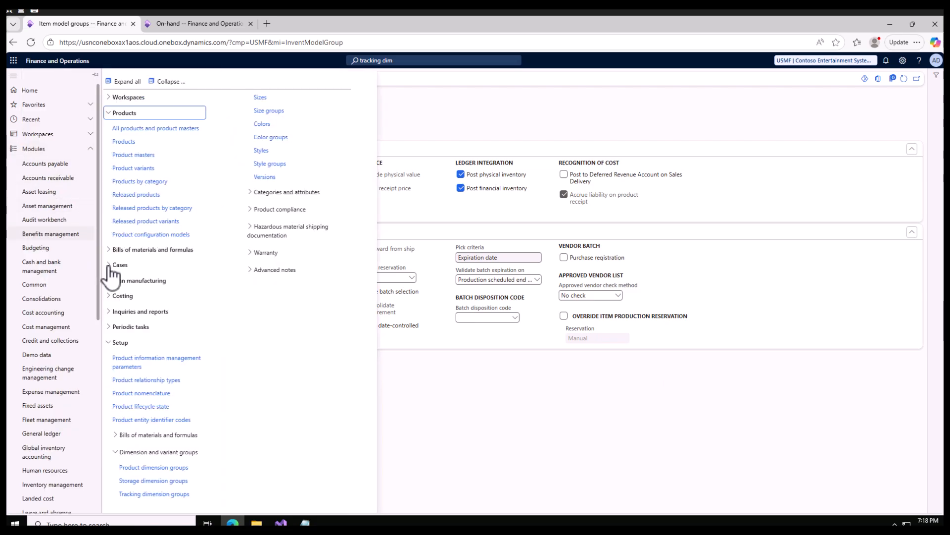
{"action": "left_click", "coordinate": [134, 195]}
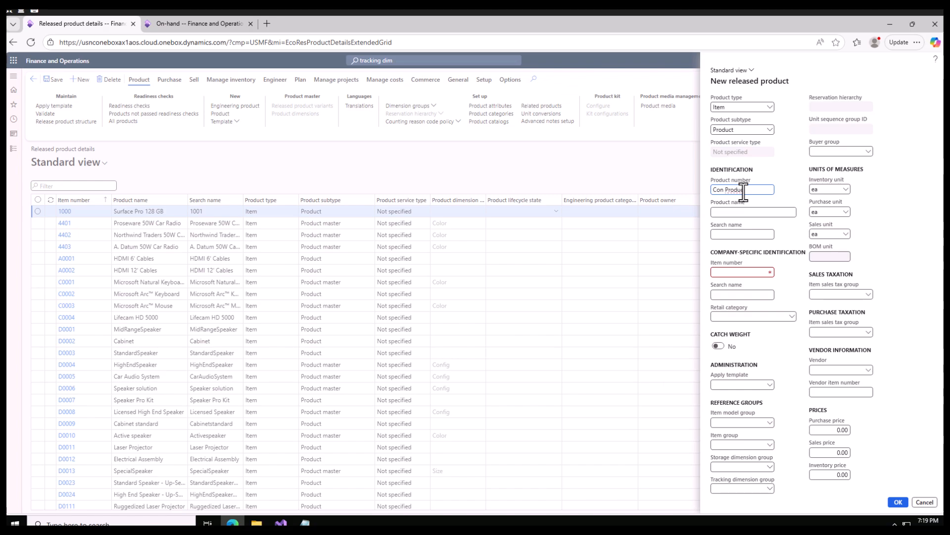
{"action": "left_click", "coordinate": [782, 227]}
{"action": "left_click", "coordinate": [770, 424]}
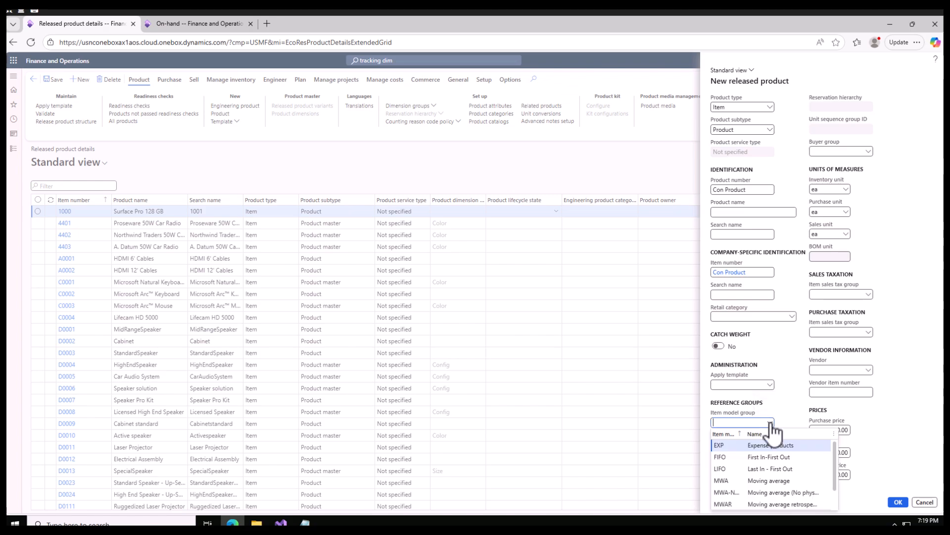
{"action": "left_click", "coordinate": [774, 480]}
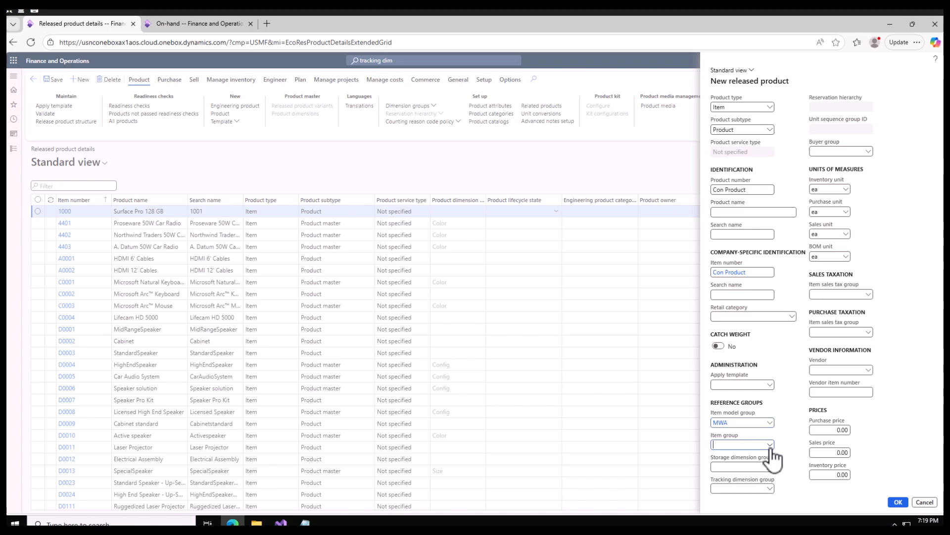
Set the new product's item group to Audio.
{"action": "left_click", "coordinate": [770, 446]}
{"action": "scroll", "coordinate": [765, 425], "scroll_direction": "down", "scroll_amount": 1}
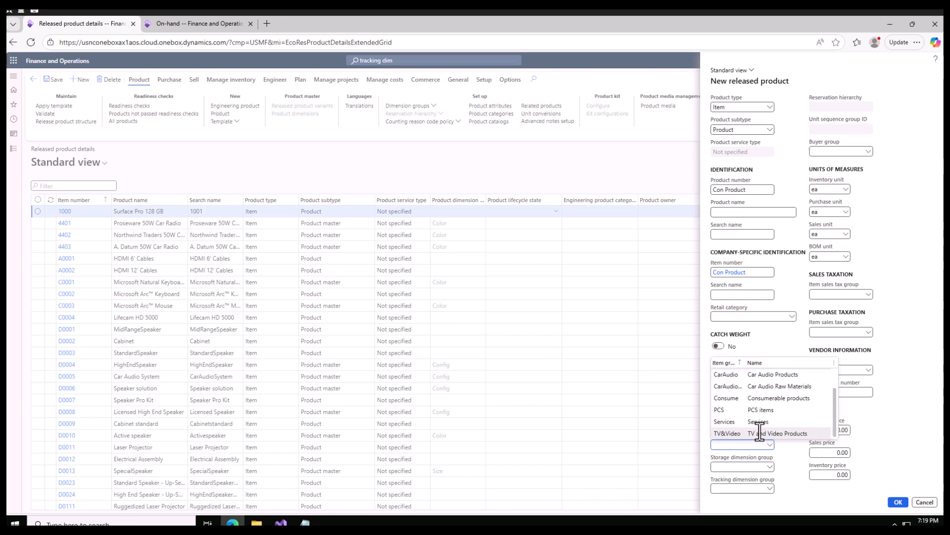
{"action": "scroll", "coordinate": [760, 426], "scroll_direction": "up", "scroll_amount": 1}
{"action": "left_click", "coordinate": [757, 374]}
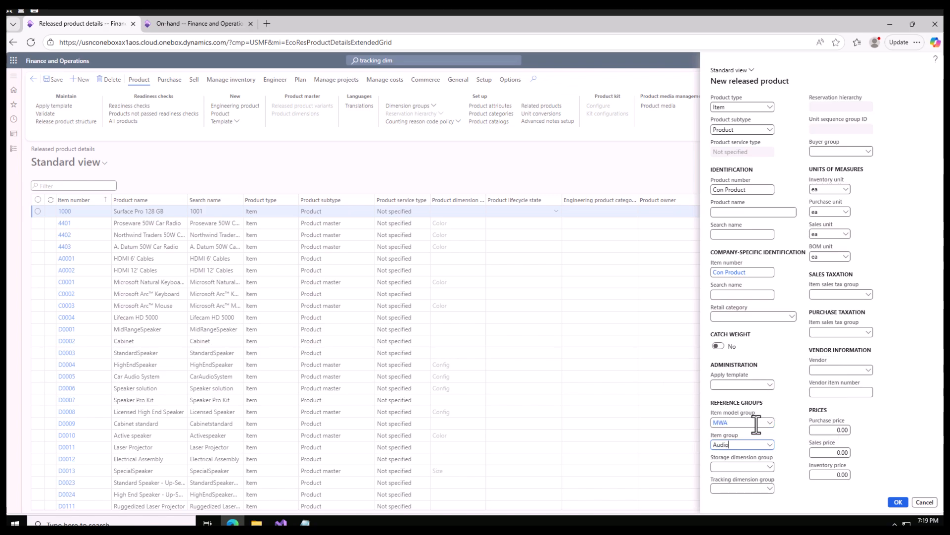
Set the storage dimension group to SiteWH and the tracking dimension group to Sgr Owner.
{"action": "left_click", "coordinate": [769, 466]}
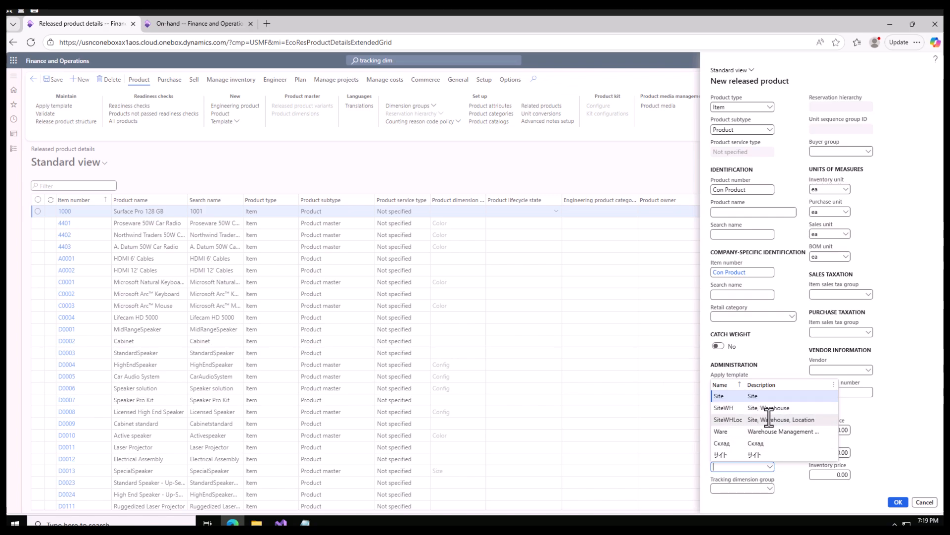
{"action": "left_click", "coordinate": [771, 492]}
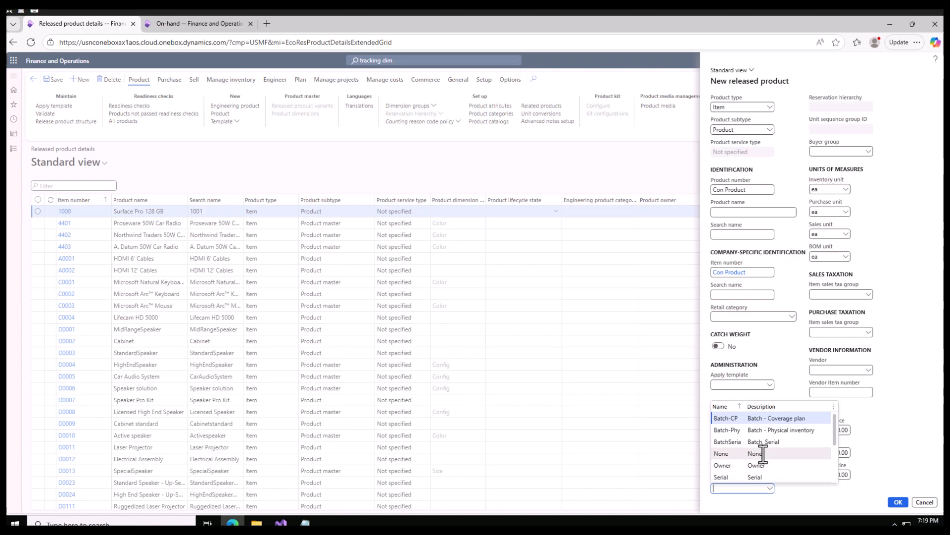
{"action": "scroll", "coordinate": [758, 460], "scroll_direction": "down", "scroll_amount": 3}
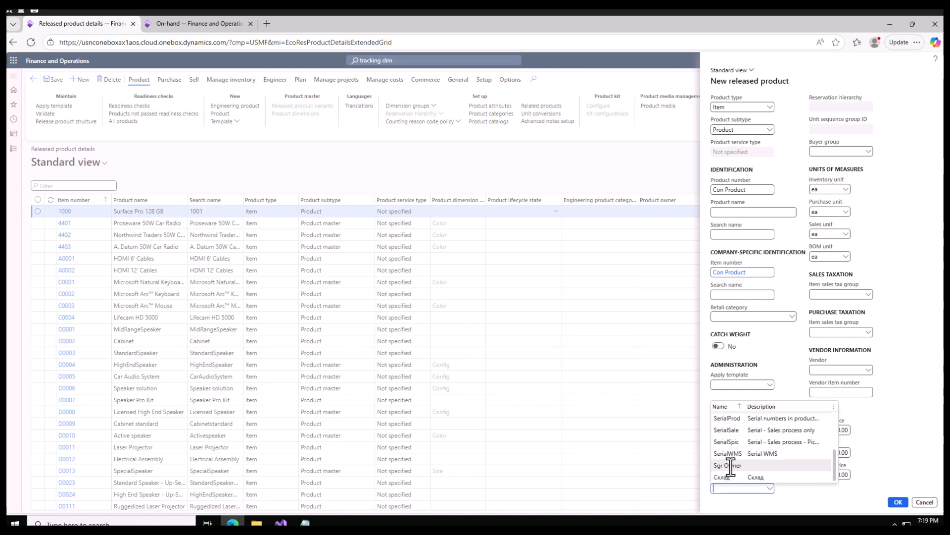
{"action": "left_click", "coordinate": [732, 466]}
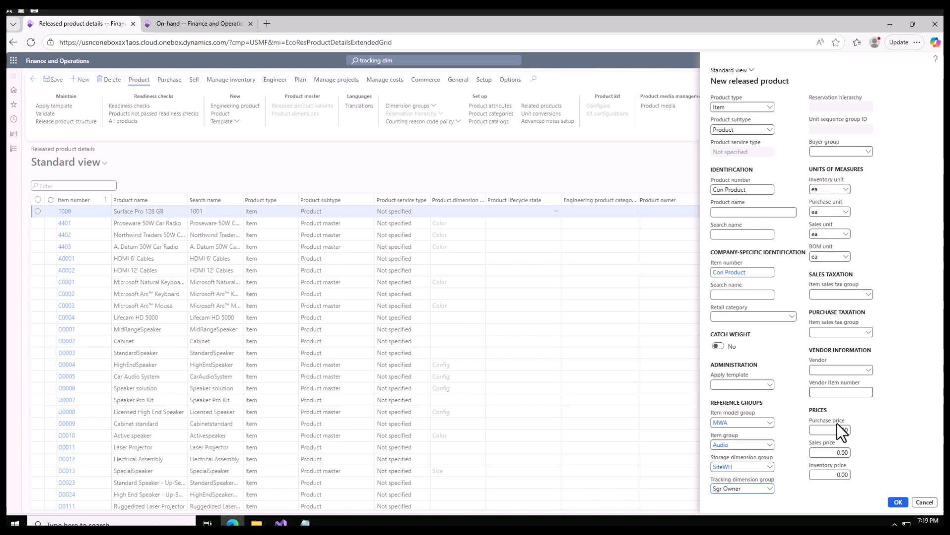
Enter the product prices, with a purchase price of 9 and a sales price of 10.
{"action": "left_click", "coordinate": [850, 430]}
{"action": "left_click", "coordinate": [837, 452]}
{"action": "type", "text": "0"}
{"action": "left_click", "coordinate": [848, 474]}
{"action": "type", "text": "9"}
Create the new released product Con Product and validate it.
{"action": "left_click", "coordinate": [897, 502]}
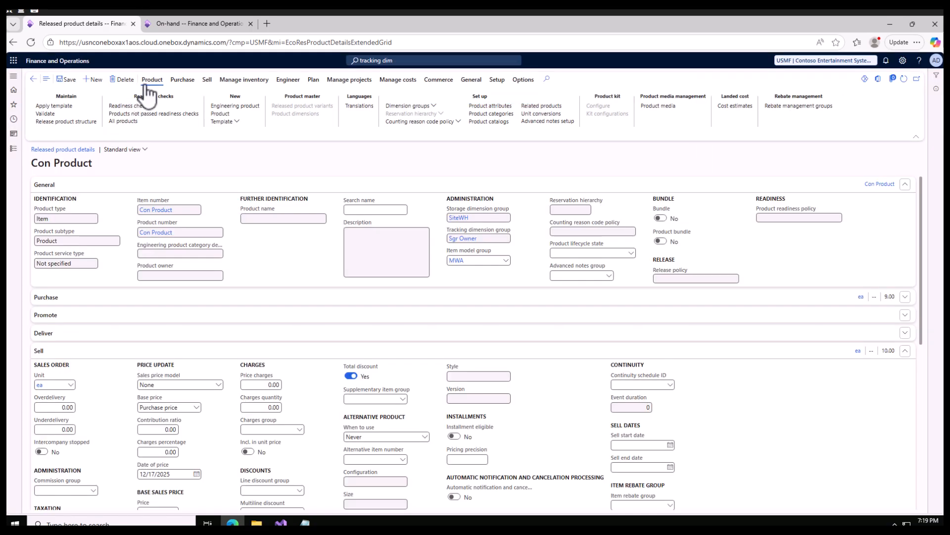
{"action": "left_click", "coordinate": [45, 113]}
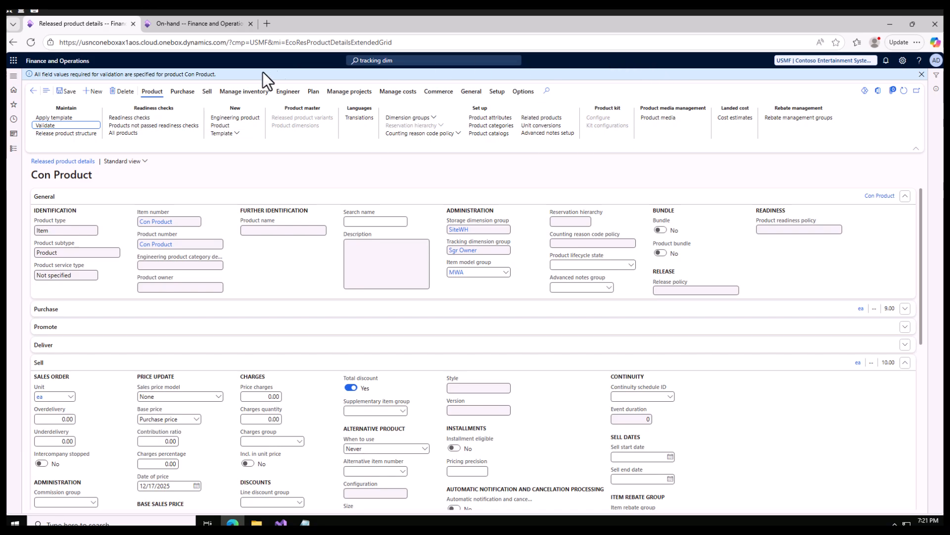
Open Inventory owners under Inventory management setup dimensions.
{"action": "left_click", "coordinate": [14, 149]}
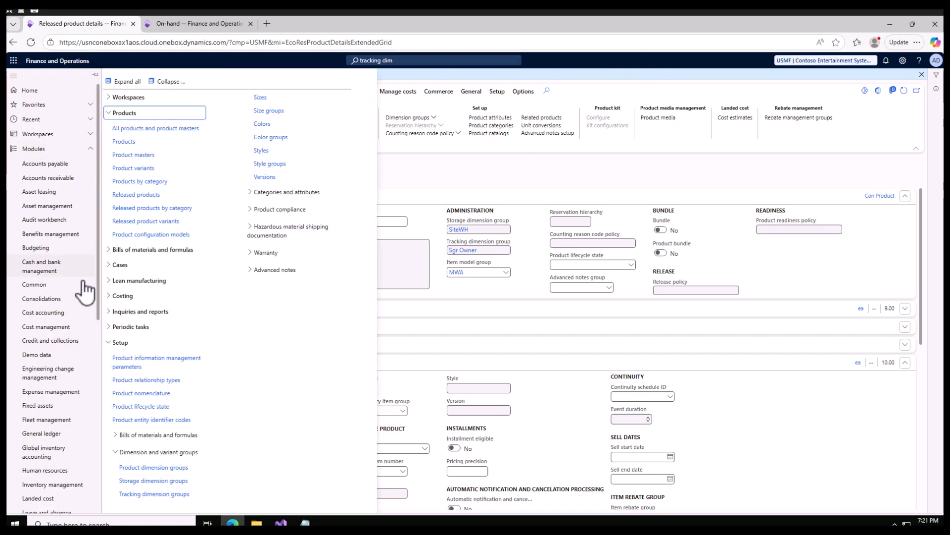
{"action": "scroll", "coordinate": [79, 287], "scroll_direction": "down", "scroll_amount": 7}
{"action": "left_click", "coordinate": [61, 142]}
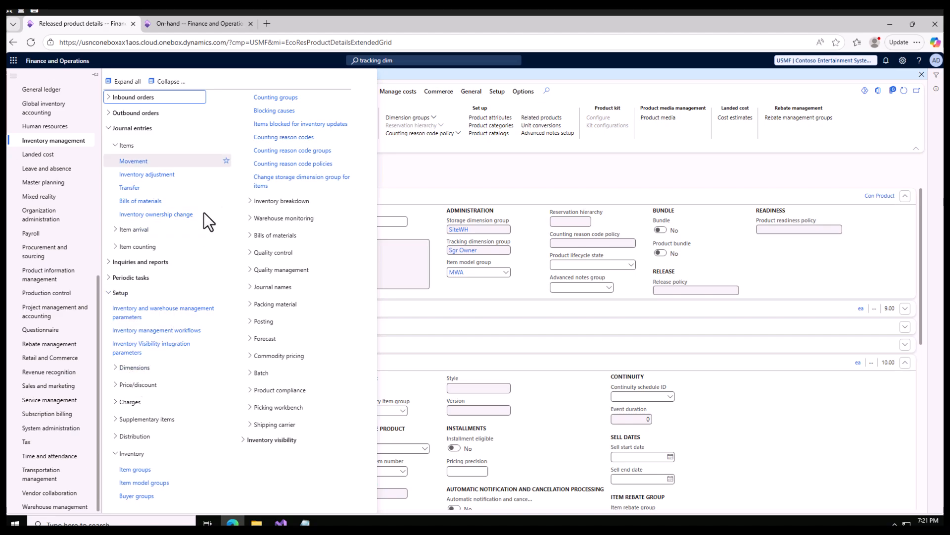
{"action": "left_click", "coordinate": [117, 453]}
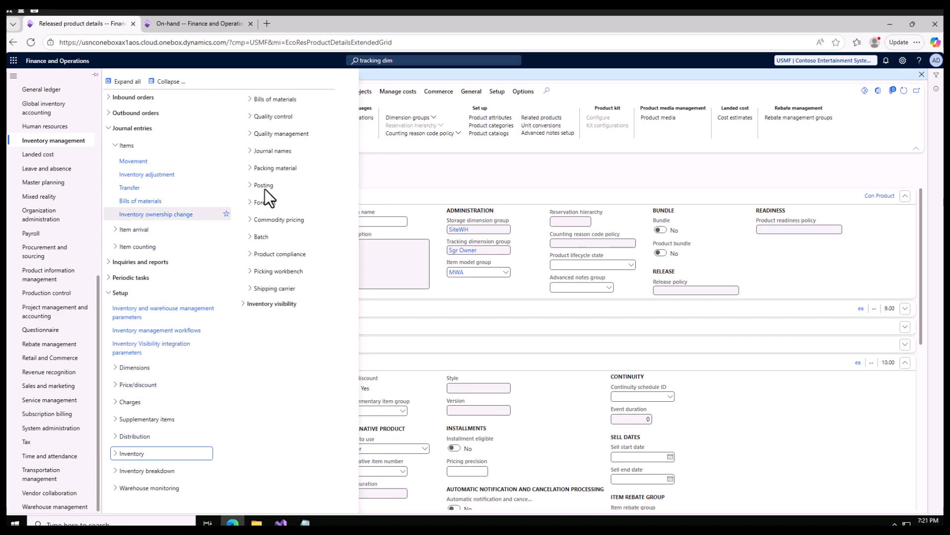
{"action": "left_click", "coordinate": [121, 368]}
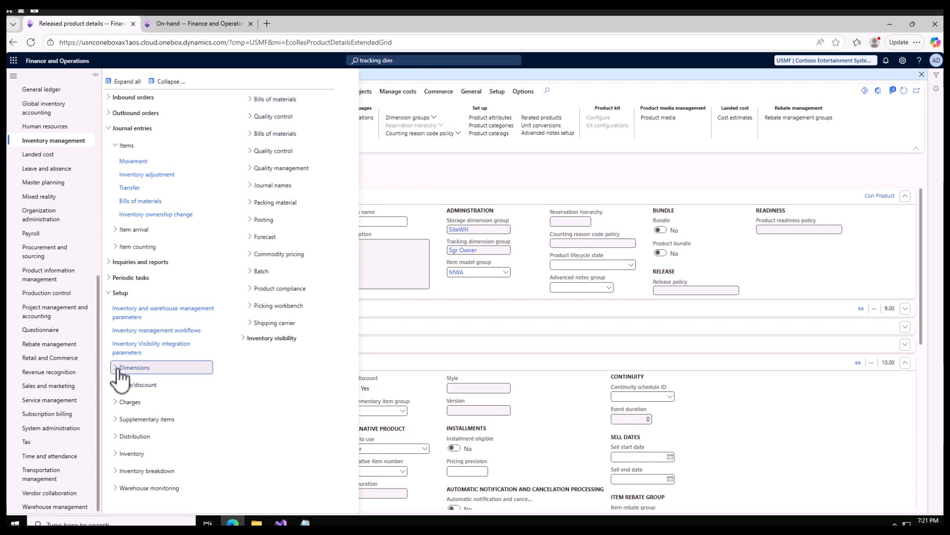
{"action": "left_click", "coordinate": [162, 399]}
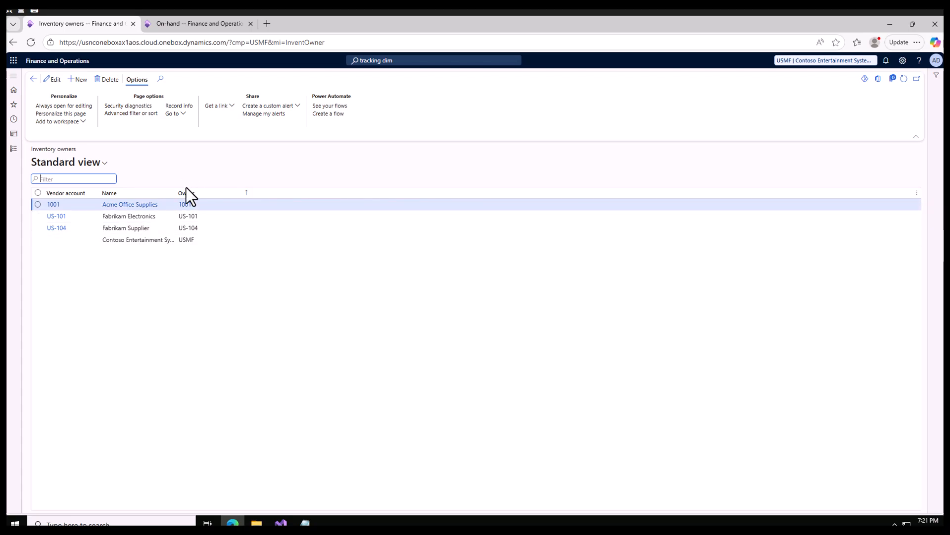
Switch to Notepad, paste the copied notes, and select the letter V on the last line.
{"action": "left_click", "coordinate": [305, 523]}
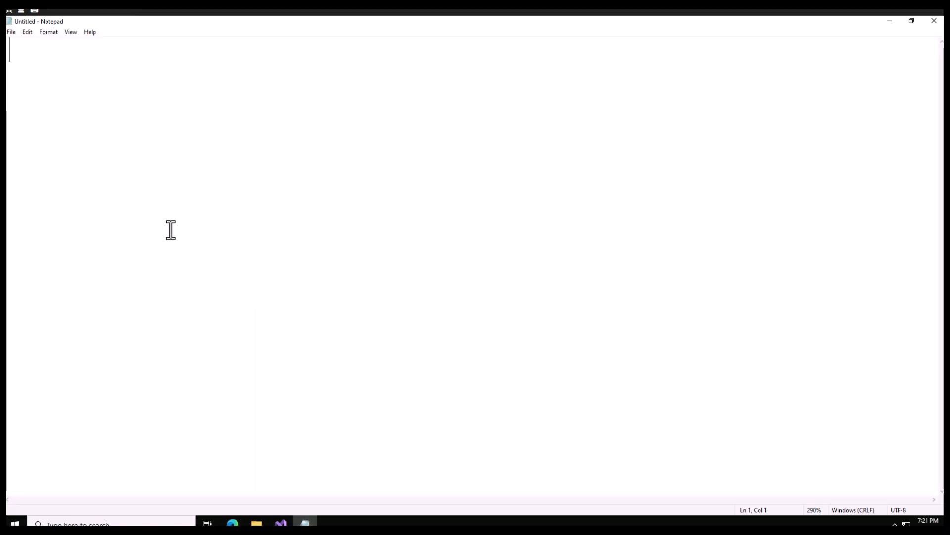
{"action": "type", "text": "USMF 100 C1  V 900"}
{"action": "key", "text": "ctrl+a"}
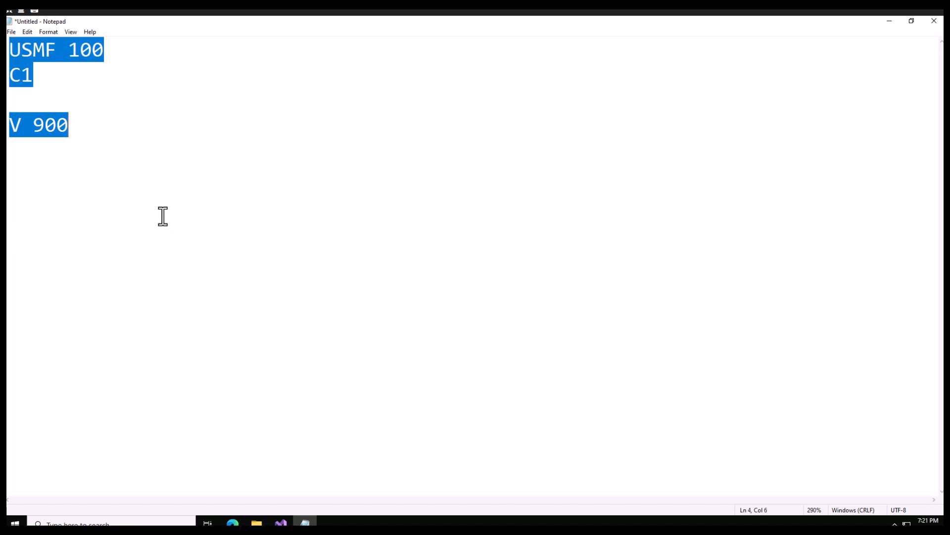
{"action": "left_click", "coordinate": [104, 94]}
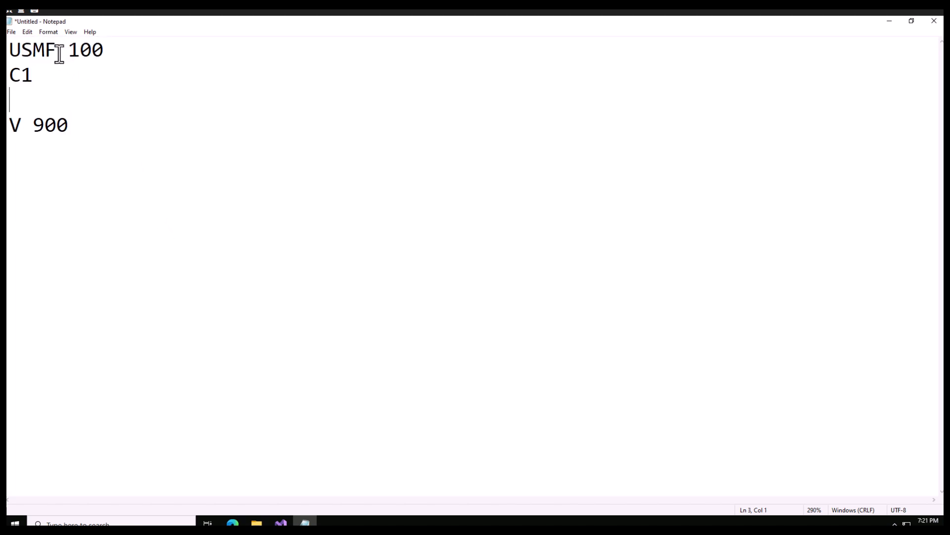
{"action": "left_click_drag", "start_coordinate": [31, 126], "coordinate": [9, 126]}
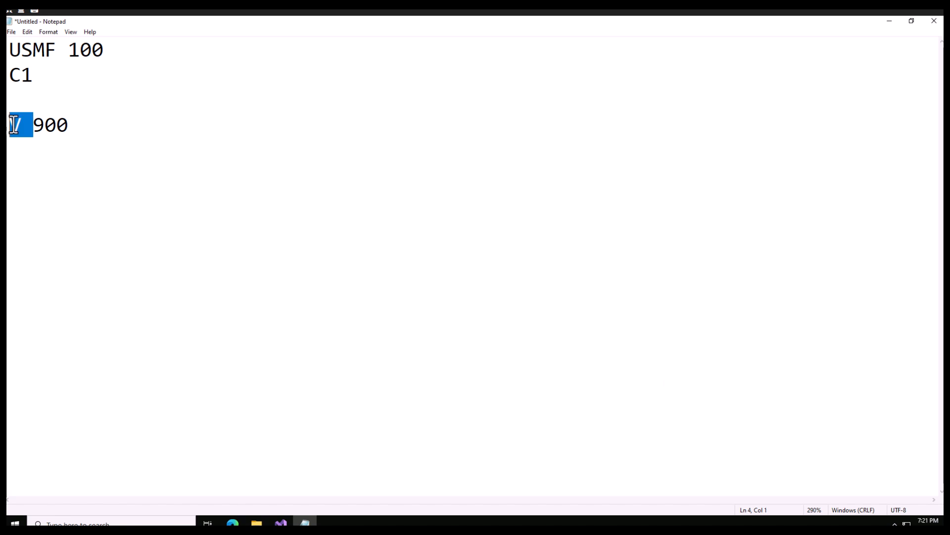
Add a new inventory owner for vendor account US-108 and save it.
{"action": "left_click", "coordinate": [232, 523]}
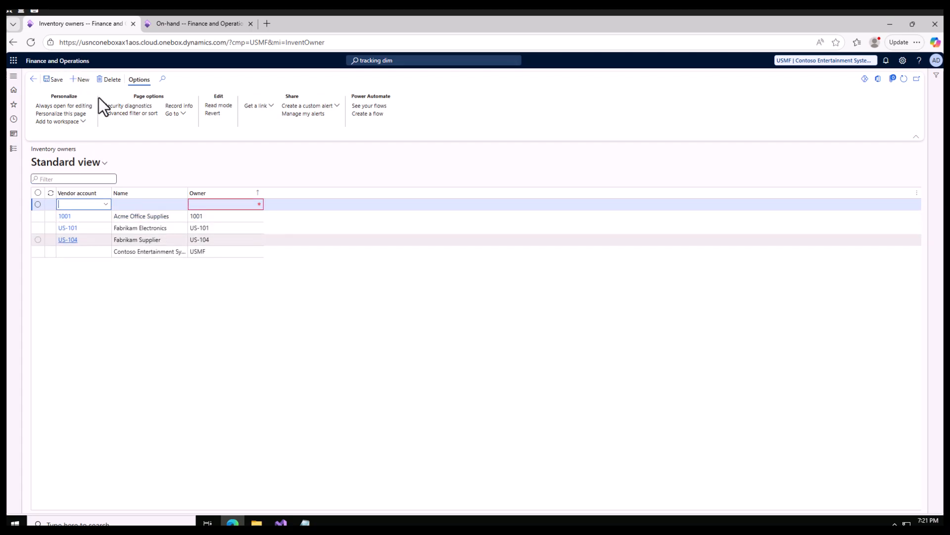
{"action": "left_click", "coordinate": [103, 204]}
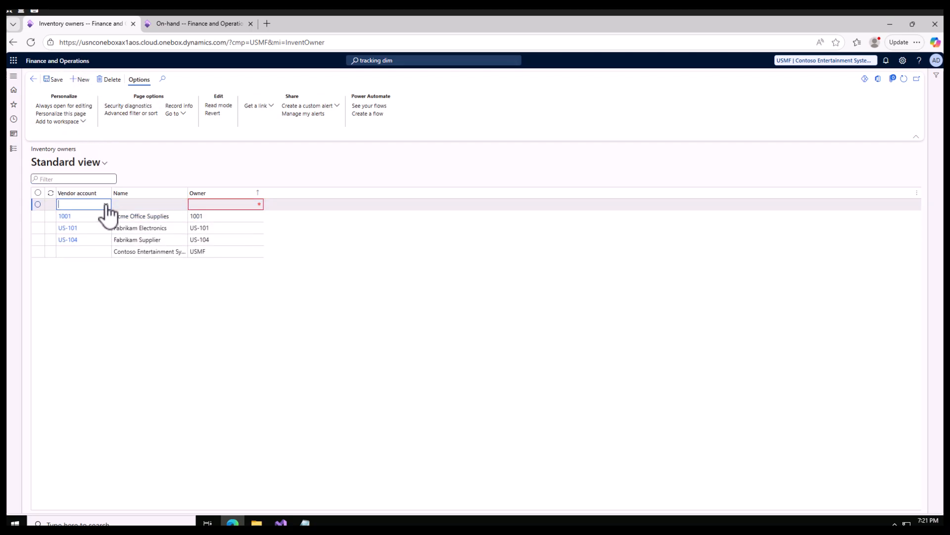
{"action": "left_click", "coordinate": [106, 205]}
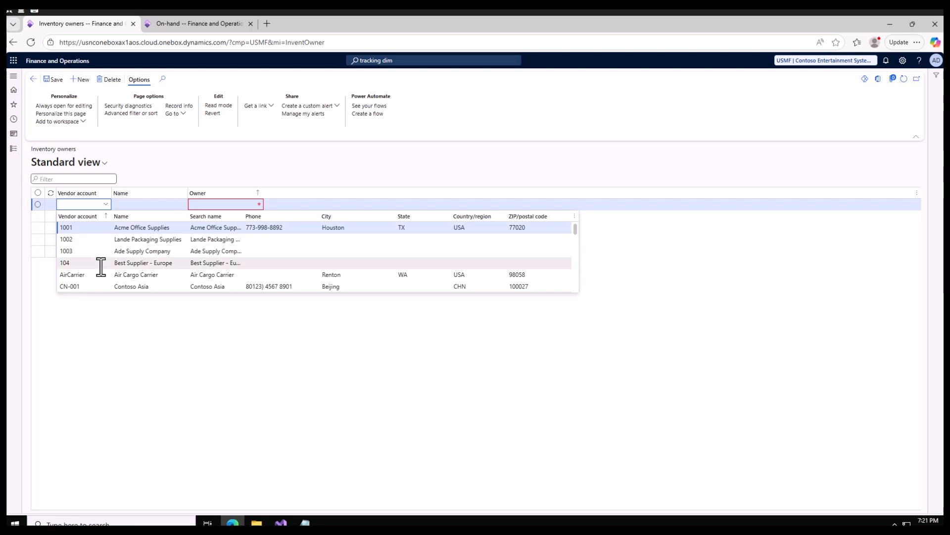
{"action": "scroll", "coordinate": [99, 262], "scroll_direction": "down", "scroll_amount": 3}
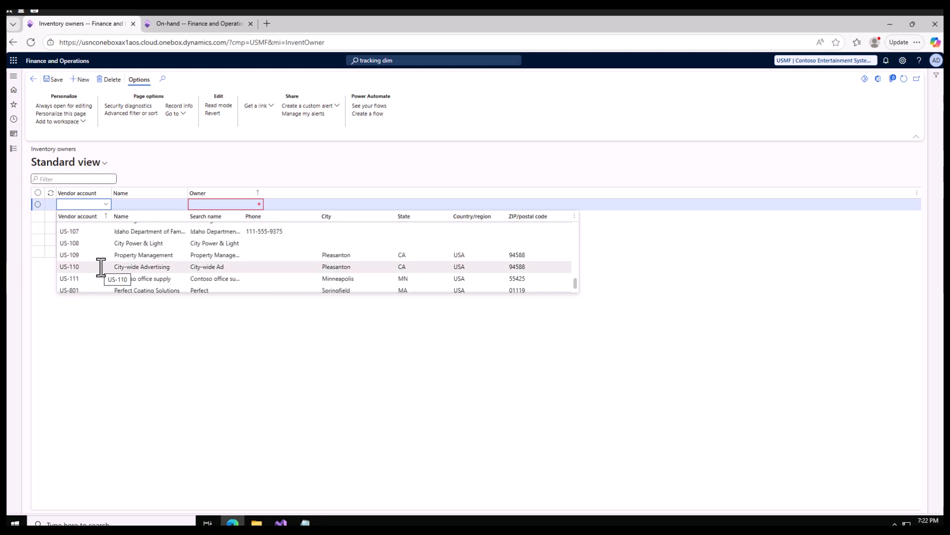
{"action": "left_click", "coordinate": [175, 246]}
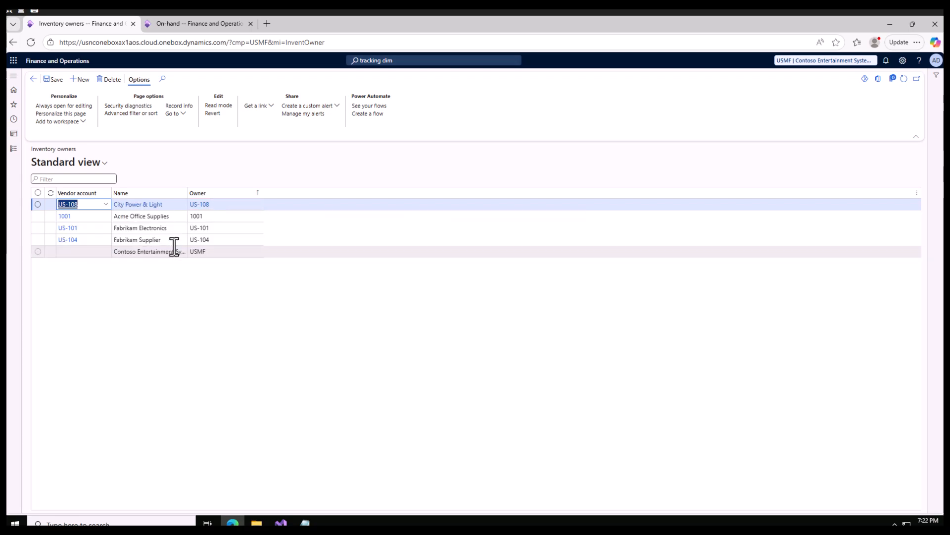
{"action": "left_click", "coordinate": [53, 81]}
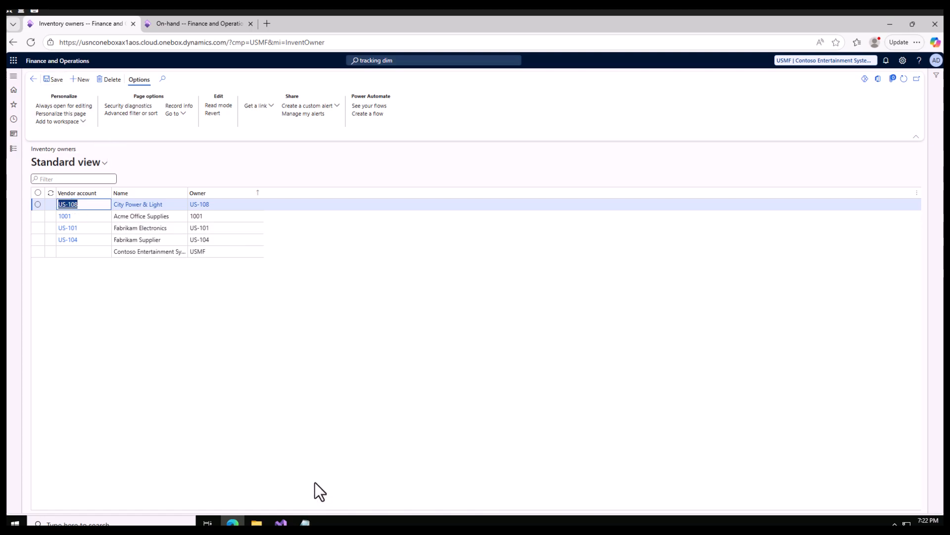
{"action": "left_click", "coordinate": [305, 522]}
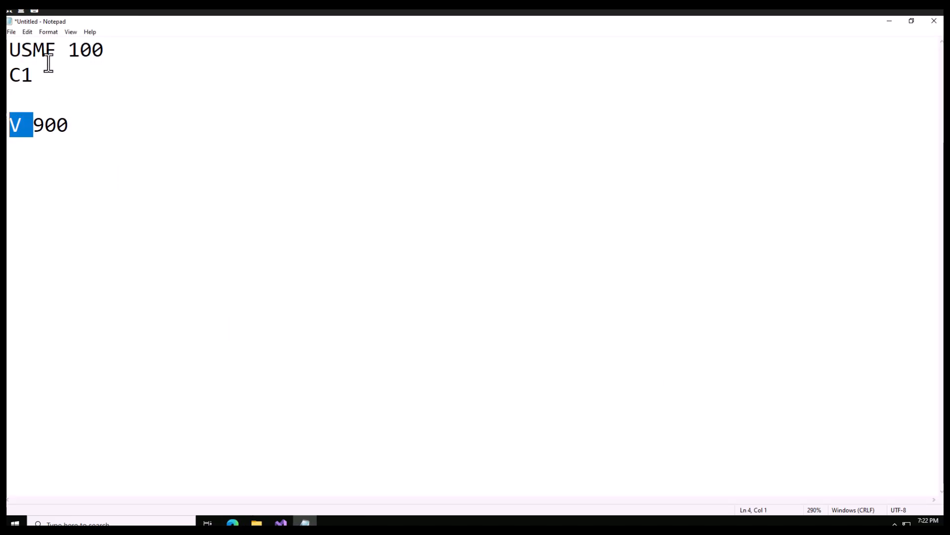
{"action": "left_click", "coordinate": [890, 21]}
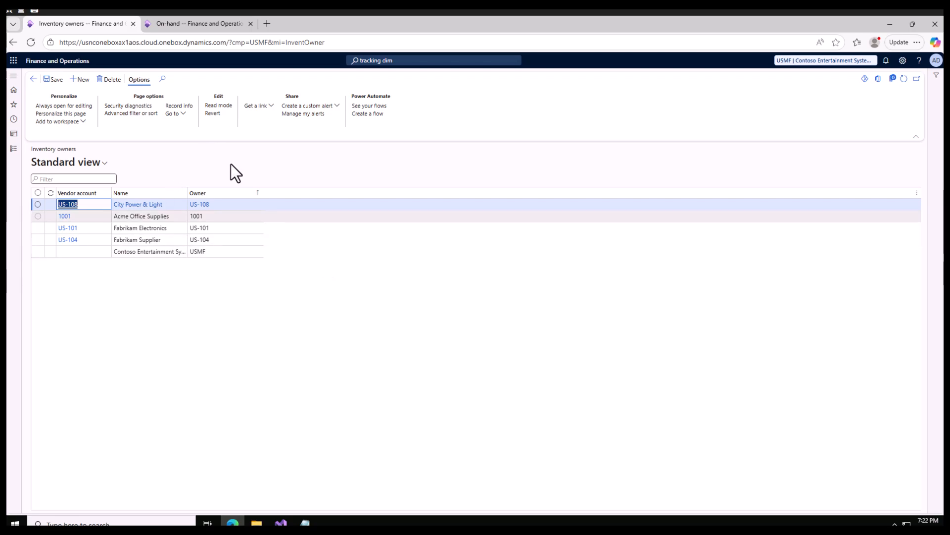